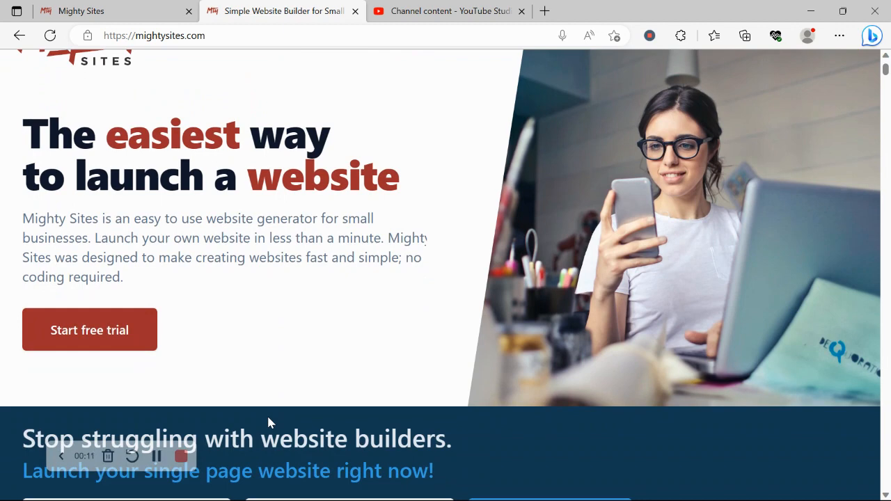
- Look over the mightysites.com home page, then switch to the 'Let's build another site!' template page
scroll(268, 418, down, 2)
scroll(268, 418, down, 3)
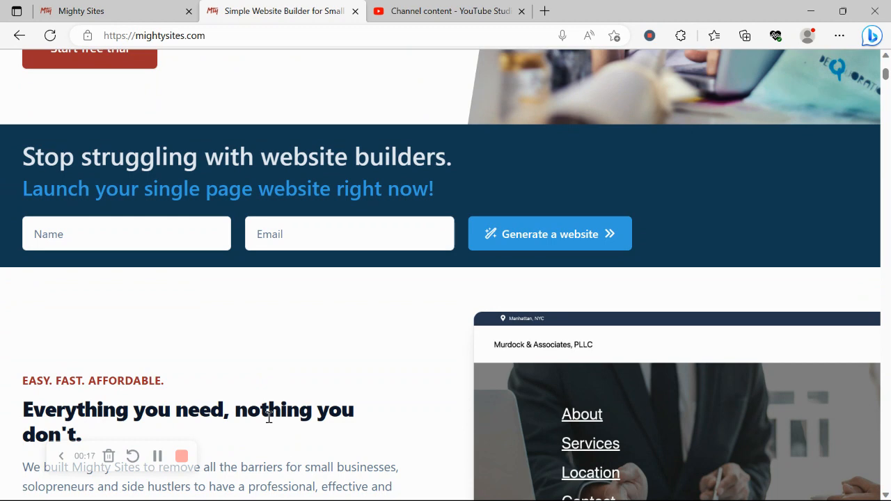
scroll(268, 418, down, 4)
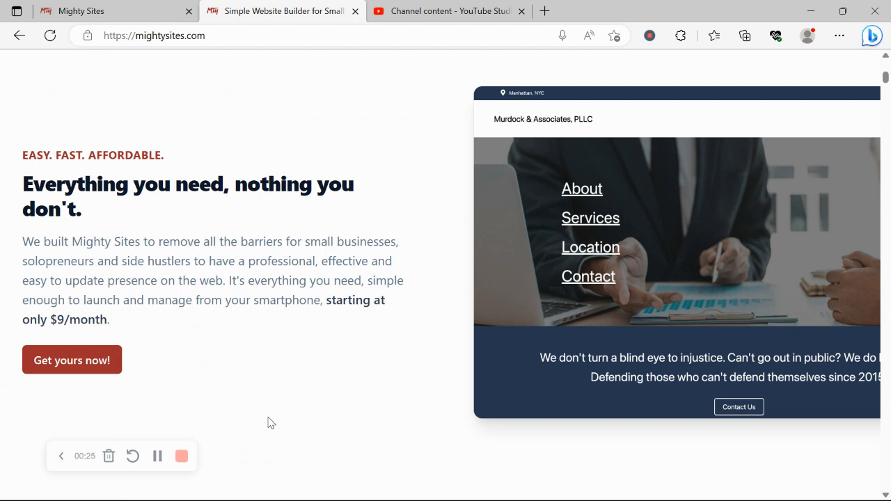
scroll(271, 422, down, 2)
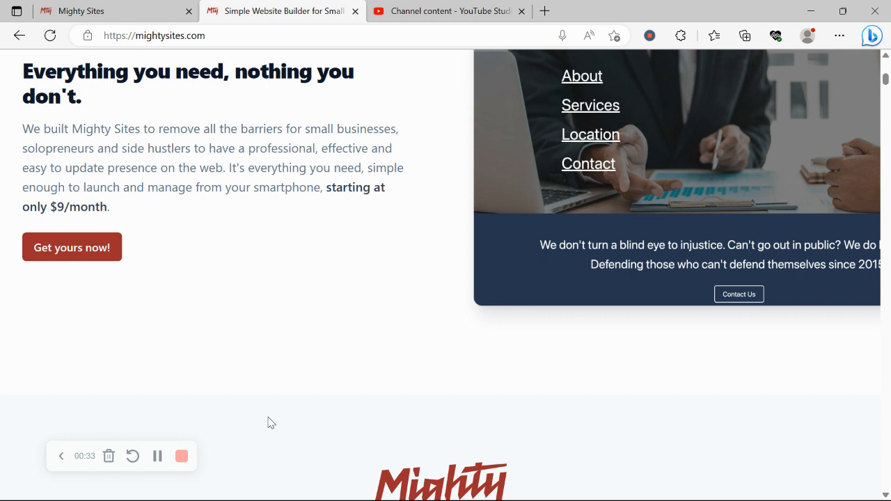
scroll(271, 422, down, 1)
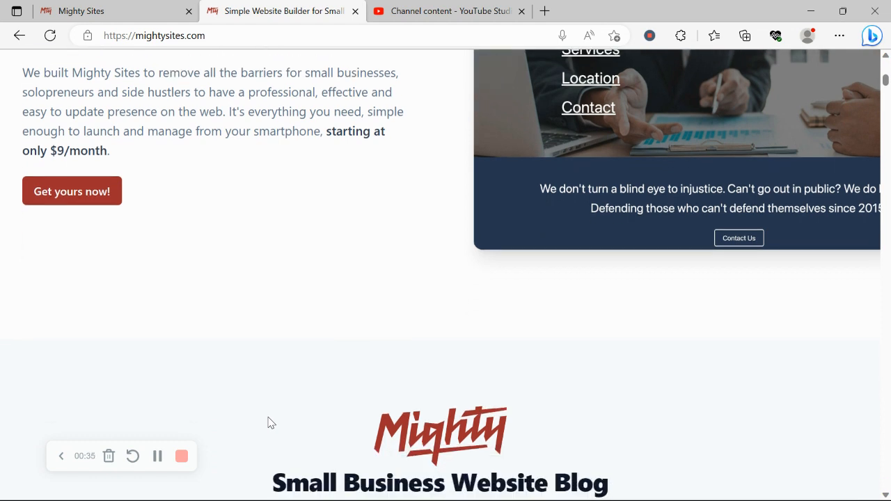
scroll(271, 423, down, 4)
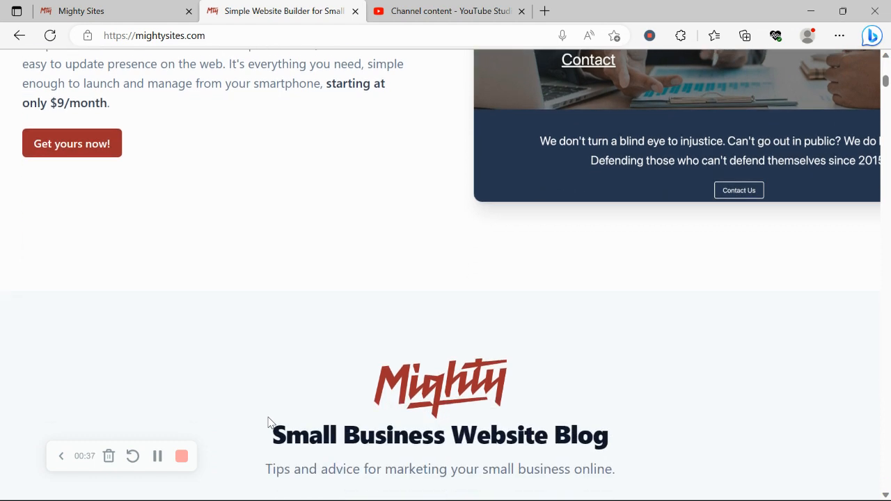
scroll(271, 423, down, 6)
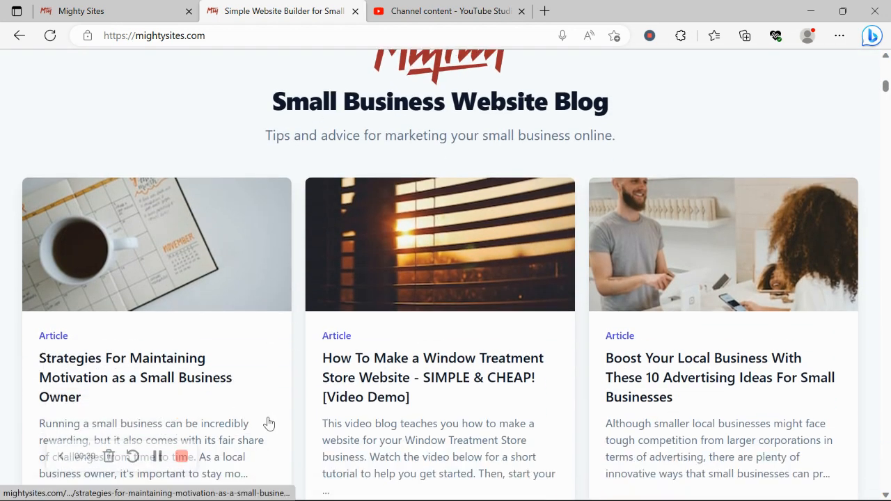
scroll(271, 423, down, 5)
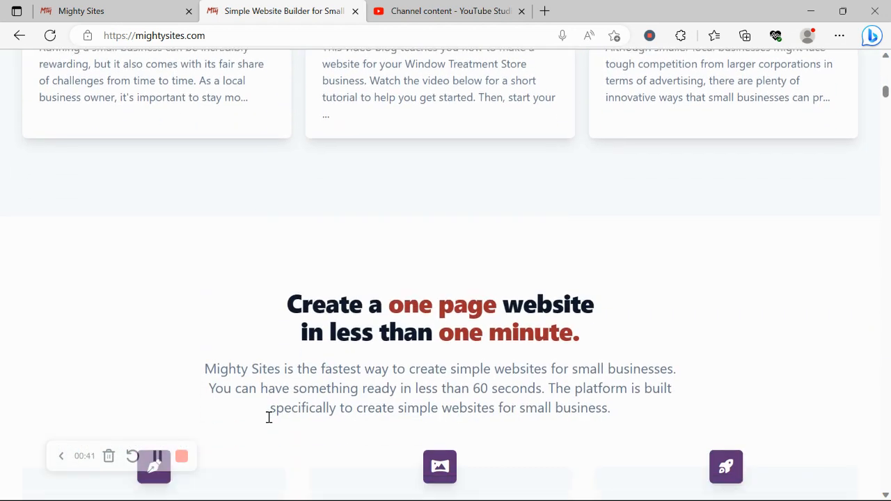
scroll(271, 423, down, 1)
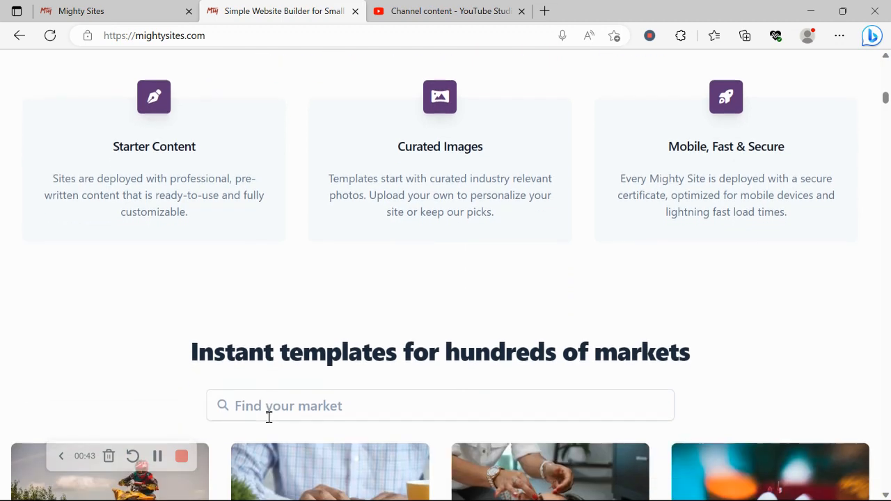
drag(173, 339, 785, 343)
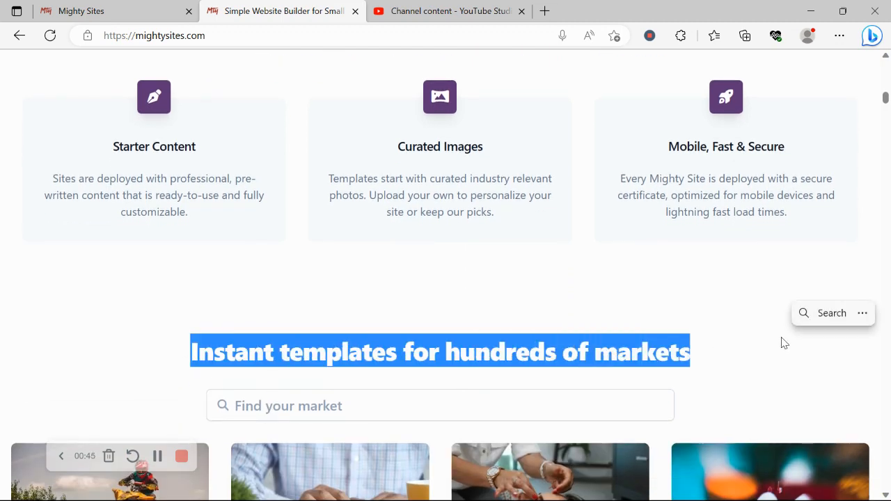
click(166, 7)
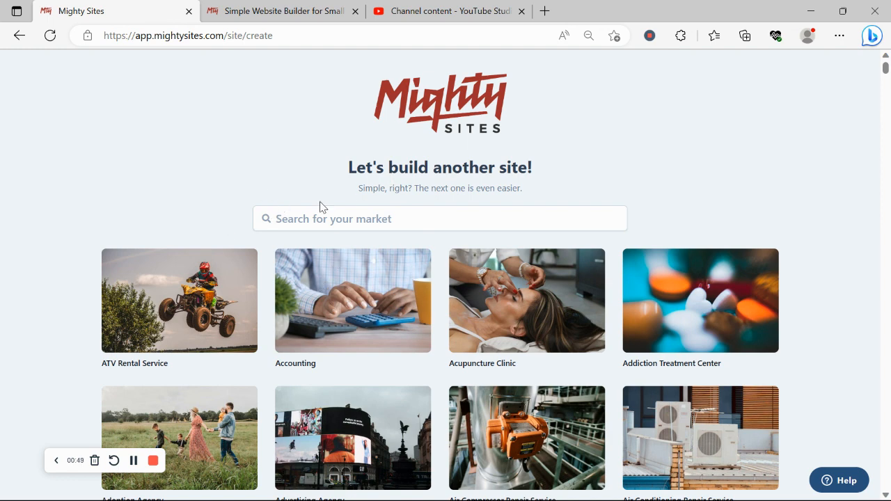
- Search the market templates for 'comedy' and choose the Comedy Club template
scroll(272, 167, down, 2)
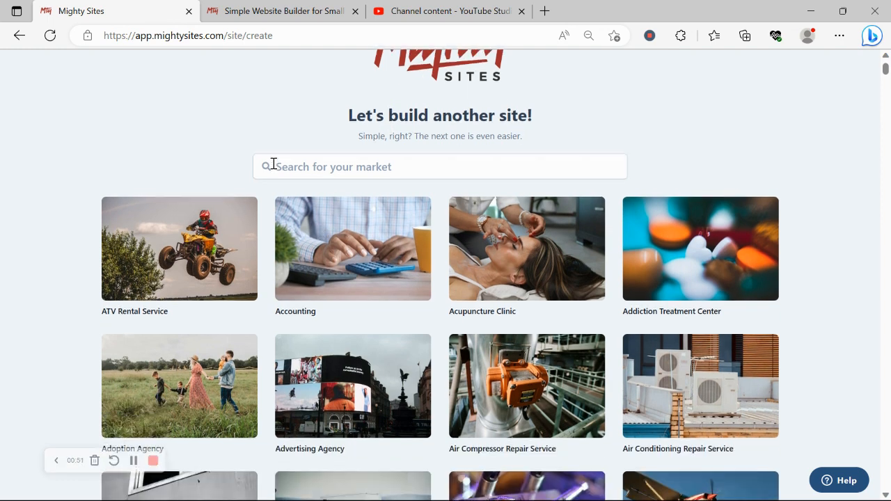
scroll(272, 167, down, 1)
scroll(272, 168, down, 5)
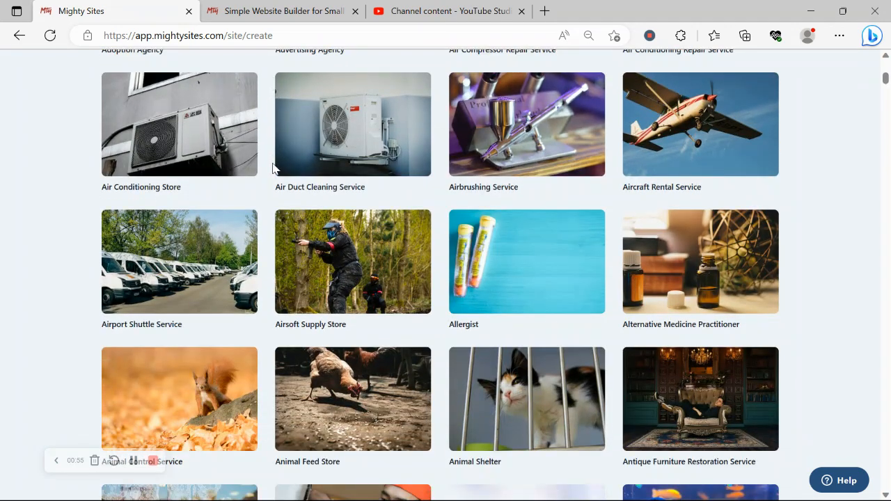
scroll(272, 167, down, 2)
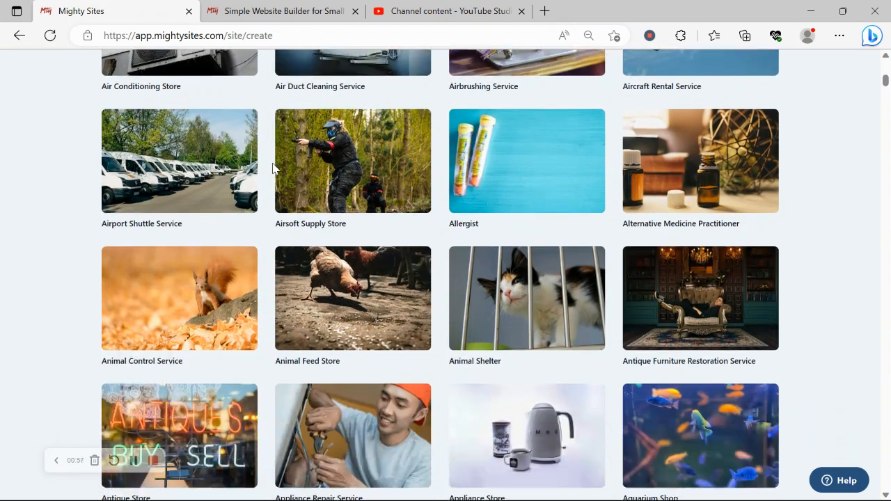
scroll(272, 167, down, 2)
scroll(272, 167, up, 2)
scroll(272, 167, up, 10)
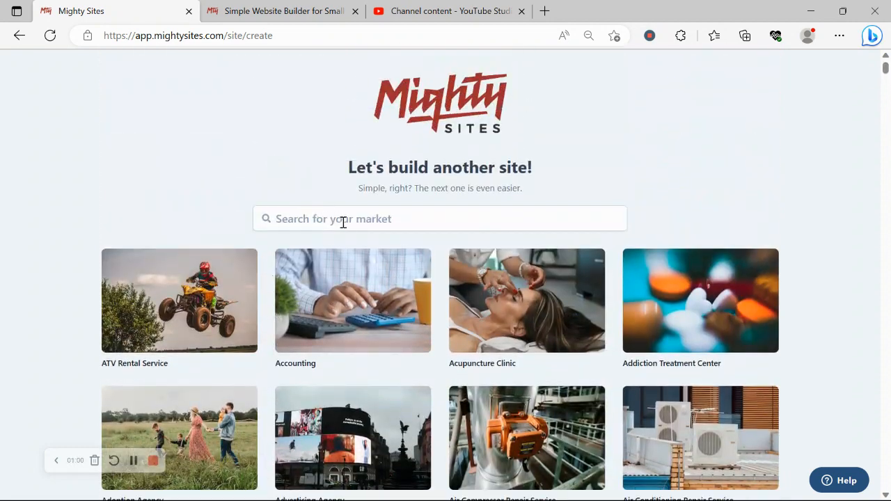
click(343, 220)
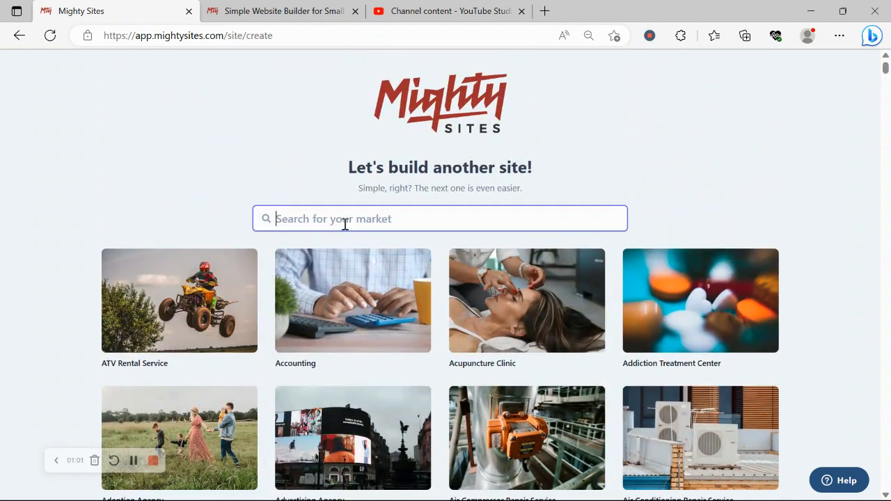
text(comedy)
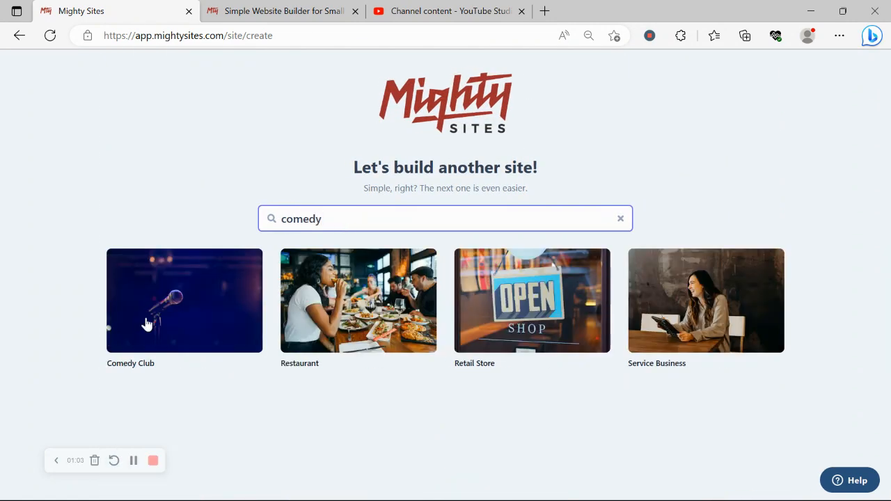
click(169, 336)
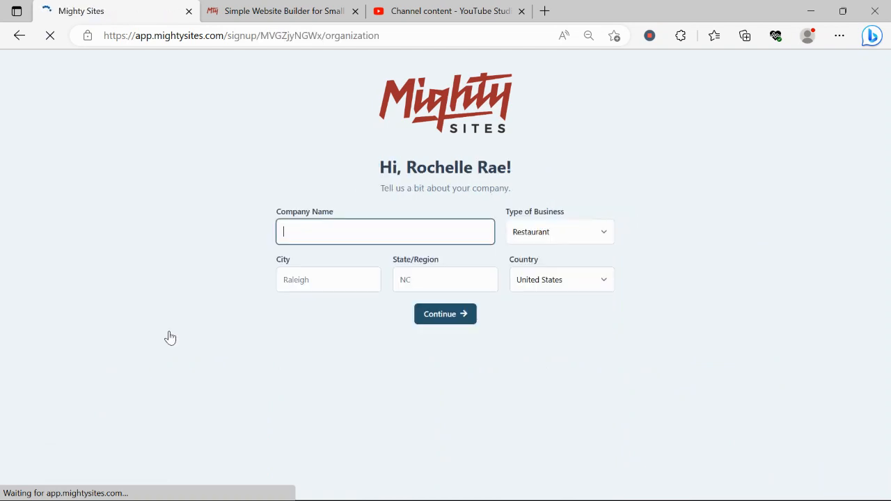
- Enter 'Rochelle's Comedy Club' as the company name
key(Caps_Lock)
text(R)
key(Caps_Lock)
text(ochelle')
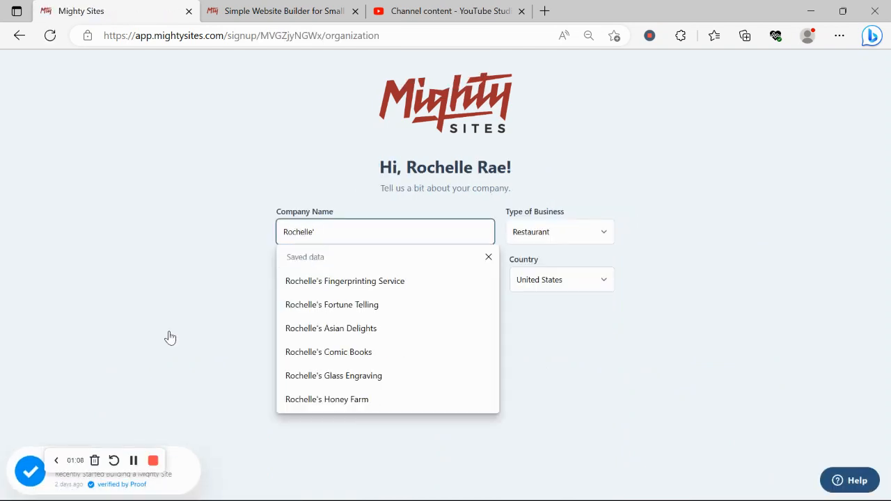
text(s)
key(Caps_Lock)
text(C)
key(Caps_Lock)
text(om)
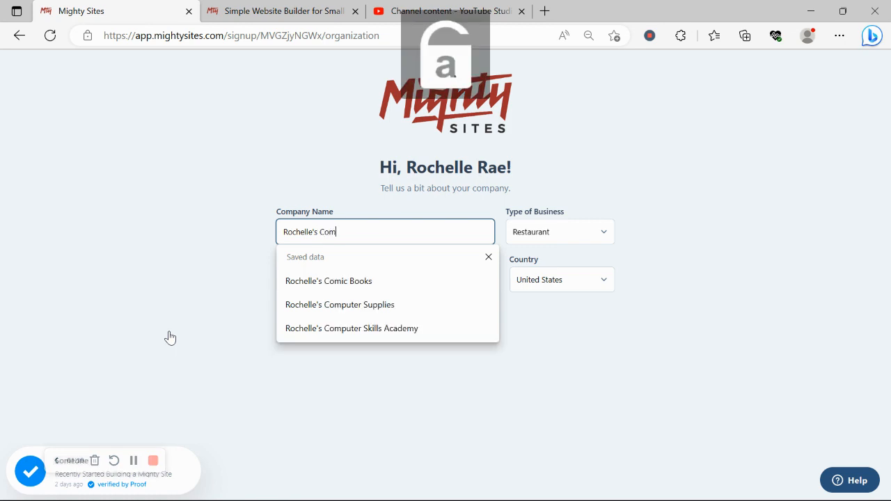
text(edy)
key(Caps_Lock)
text(C)
key(Caps_Lock)
text(lu)
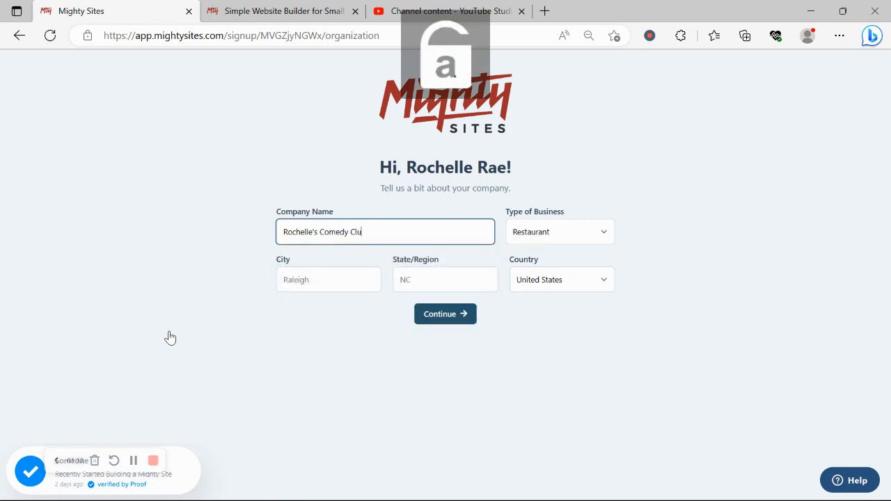
text(b)
- Set city Denver and state Colorado, keep business type Restaurant, and continue
click(322, 288)
key(Caps_Lock)
text(D)
key(Caps_Lock)
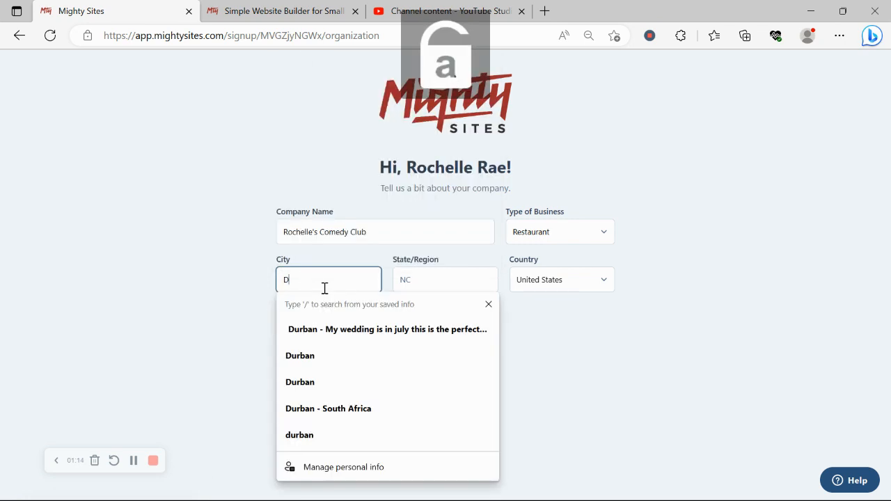
text(enver)
click(413, 286)
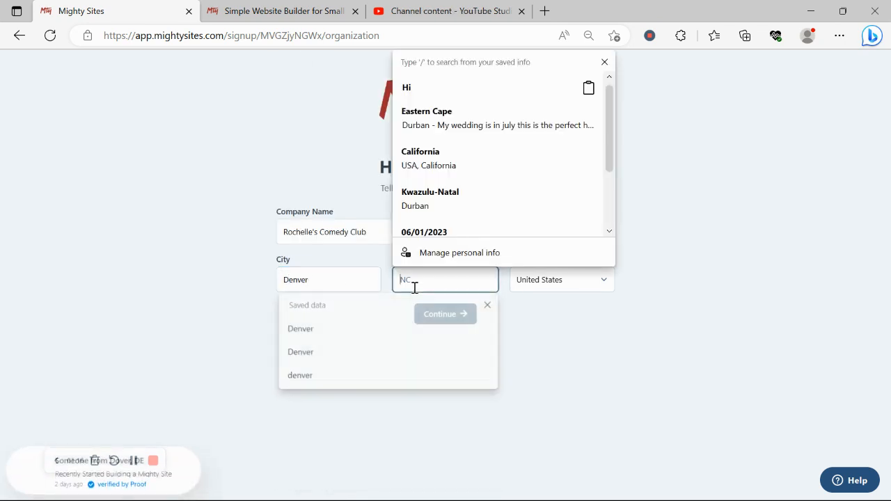
key(Caps_Lock)
text(C)
key(Caps_Lock)
text(olorado)
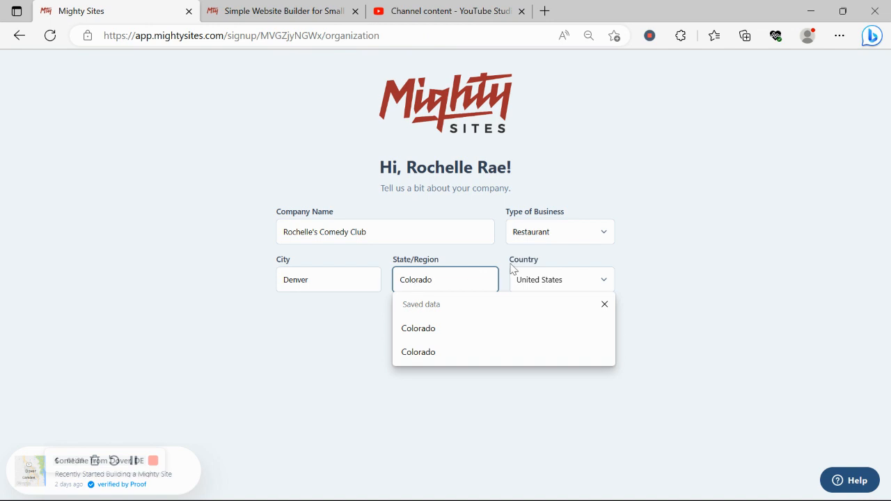
click(575, 239)
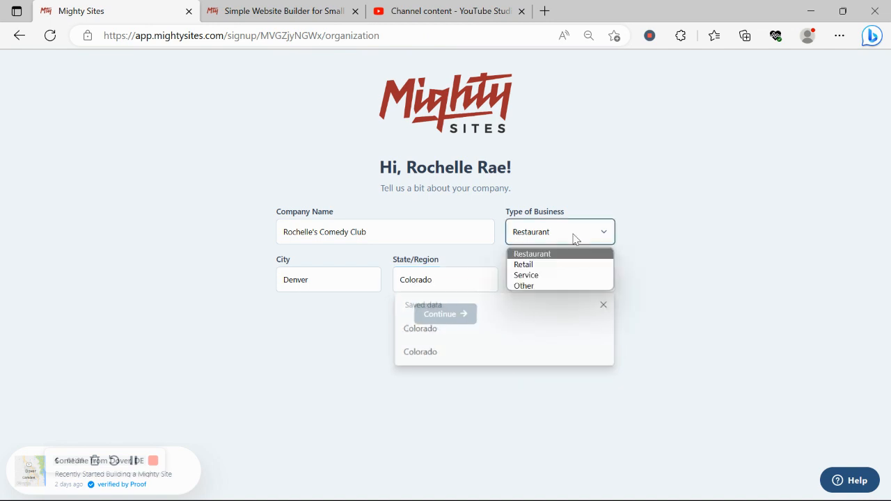
click(575, 239)
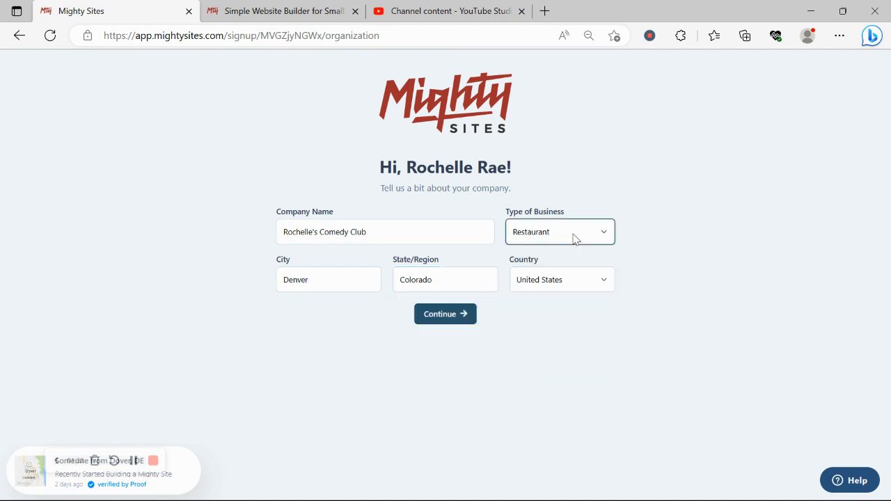
click(472, 314)
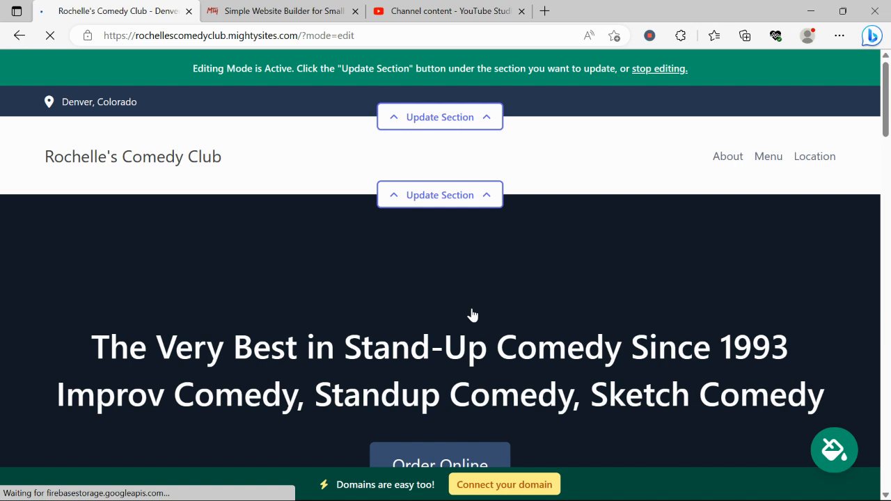
scroll(472, 315, down, 2)
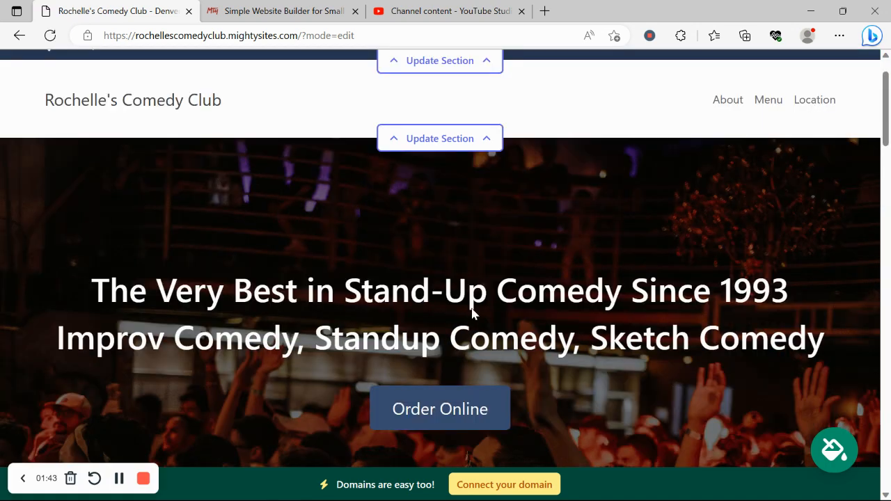
drag(67, 242, 874, 292)
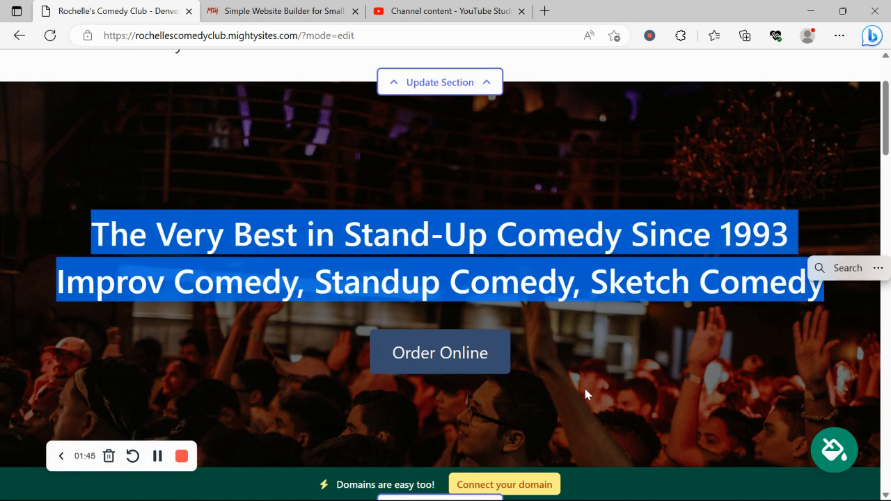
click(585, 392)
scroll(584, 392, down, 3)
scroll(583, 397, down, 10)
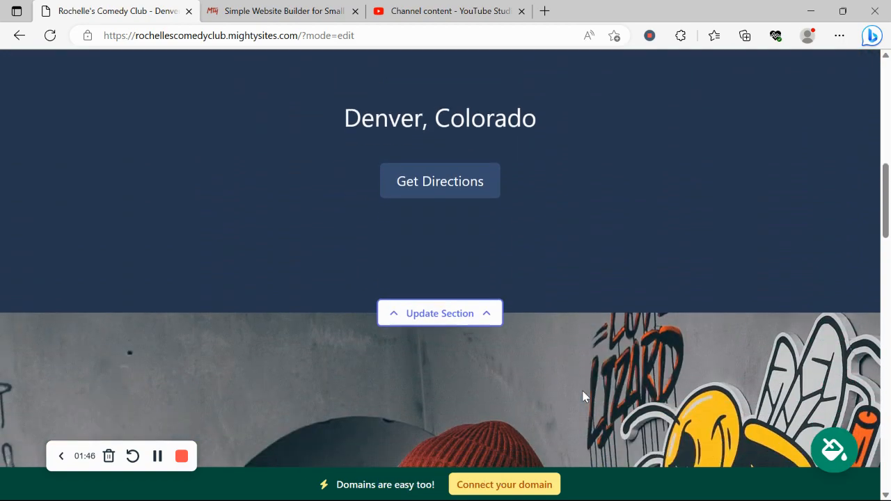
scroll(213, 345, down, 5)
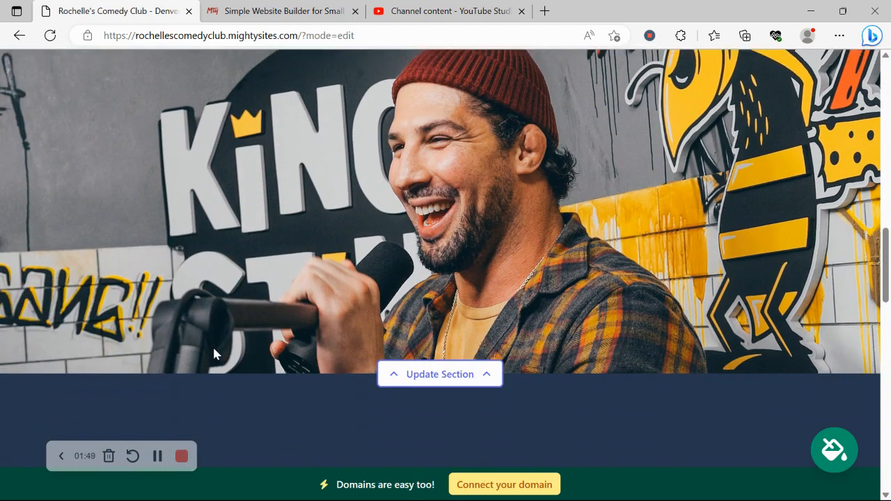
scroll(215, 348, down, 5)
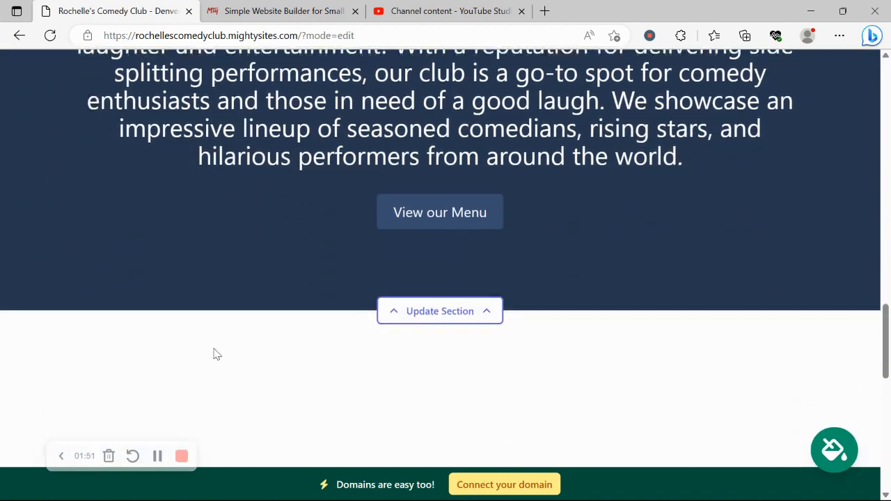
scroll(214, 348, down, 3)
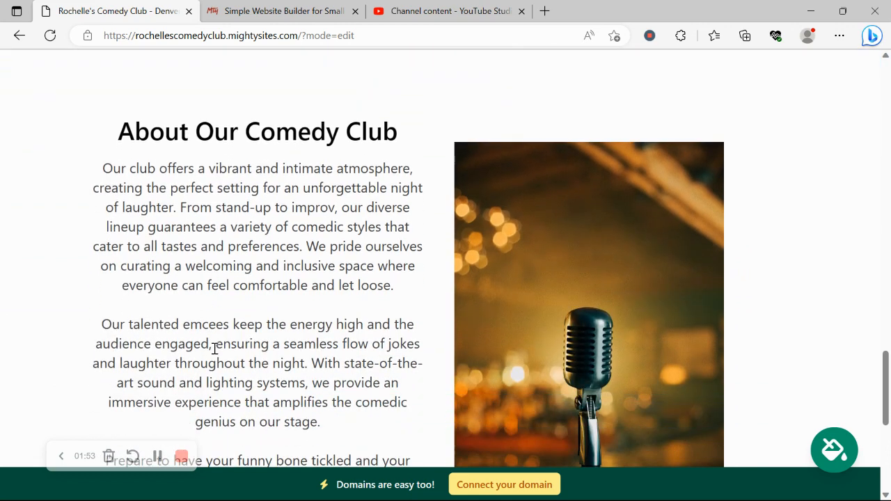
scroll(215, 348, down, 6)
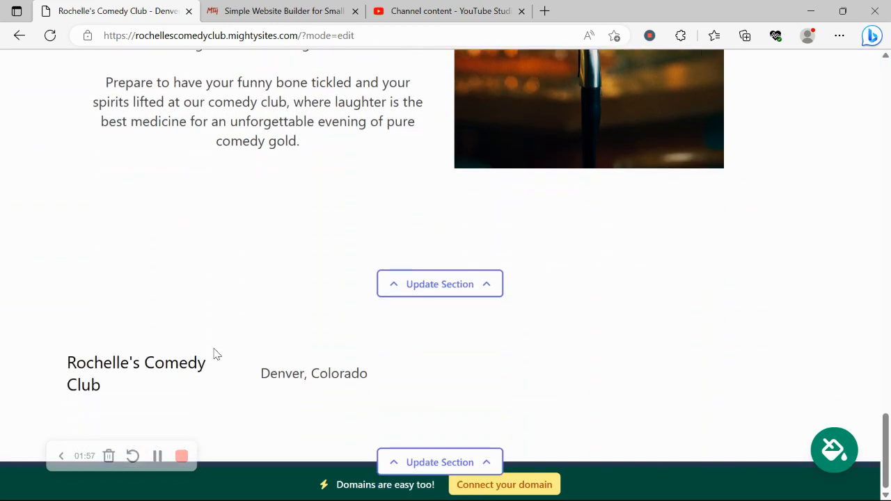
scroll(215, 352, up, 3)
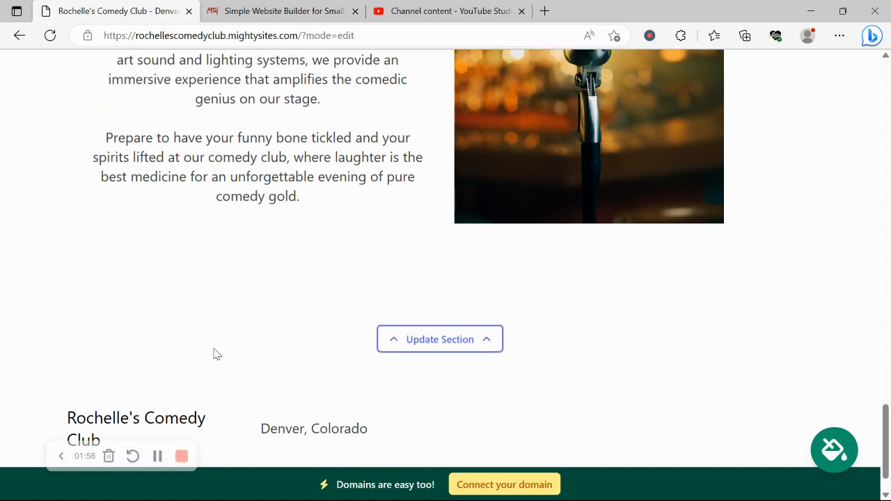
scroll(214, 349, up, 3)
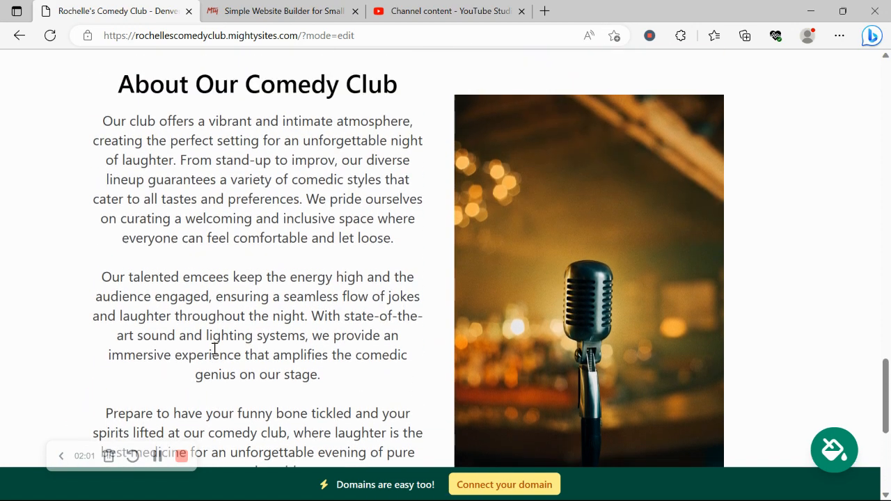
scroll(214, 349, up, 4)
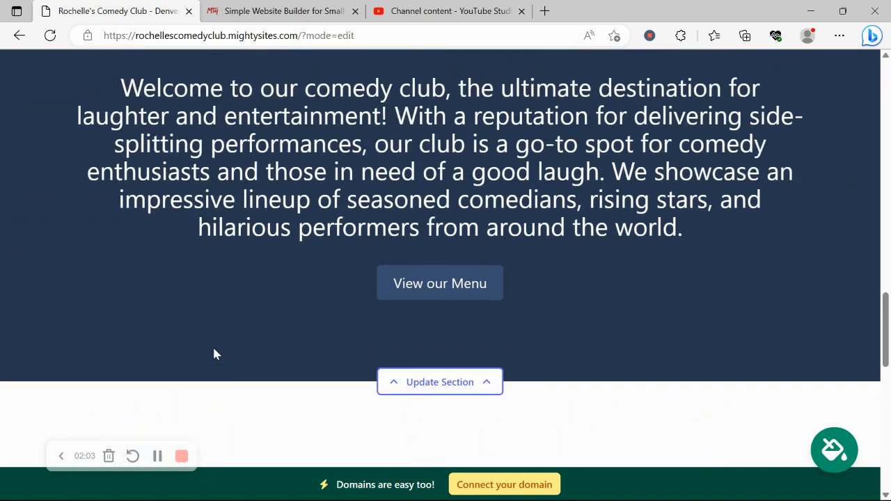
scroll(215, 355, up, 1)
scroll(213, 354, up, 9)
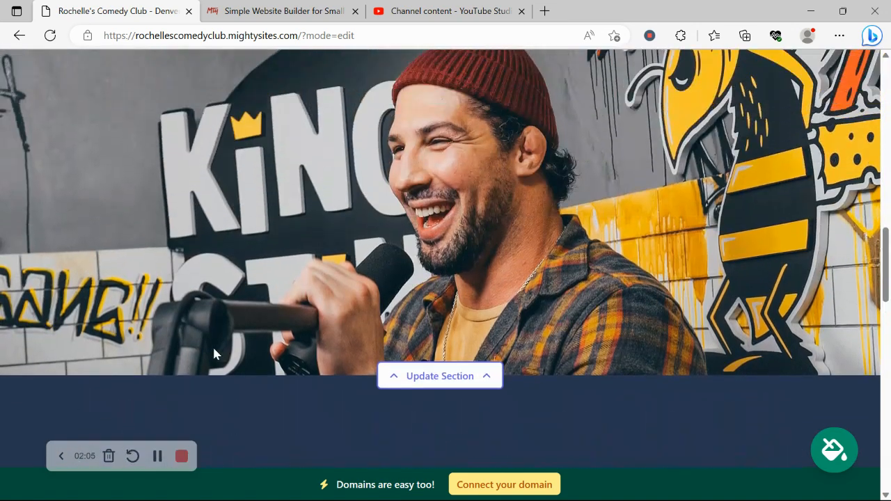
scroll(213, 354, up, 2)
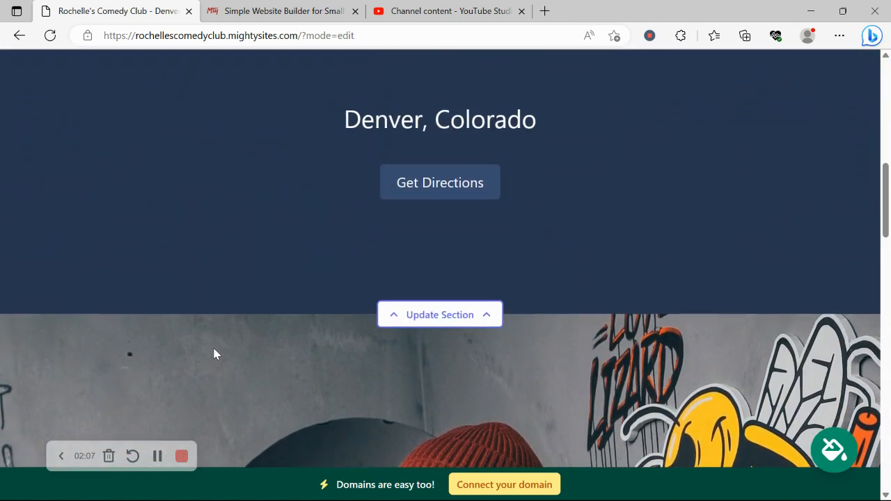
scroll(214, 354, up, 1)
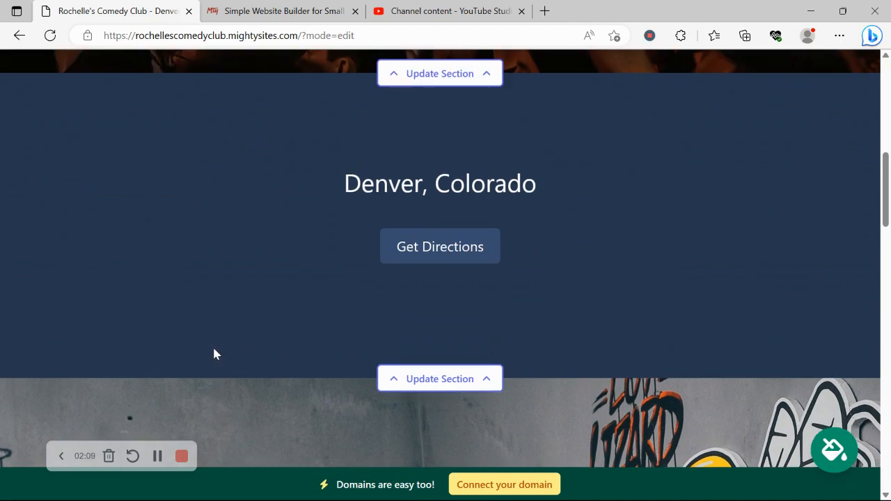
scroll(214, 355, up, 4)
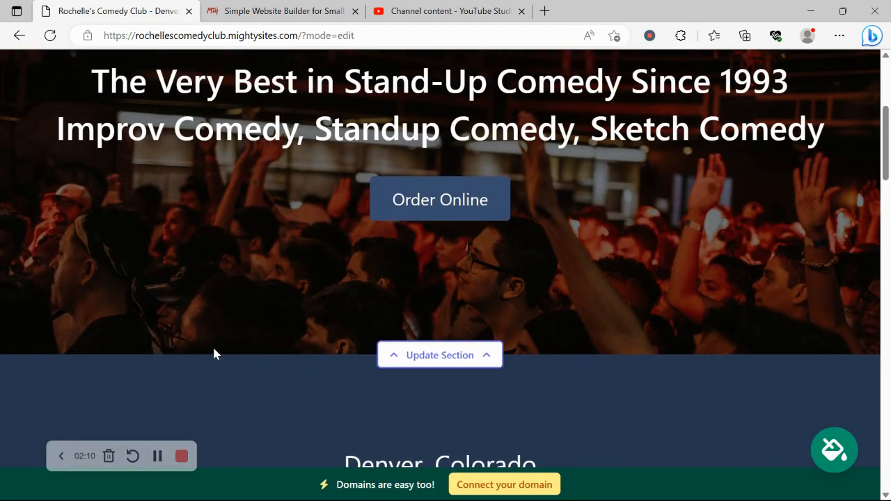
scroll(214, 354, up, 1)
scroll(213, 355, up, 1)
scroll(213, 354, up, 2)
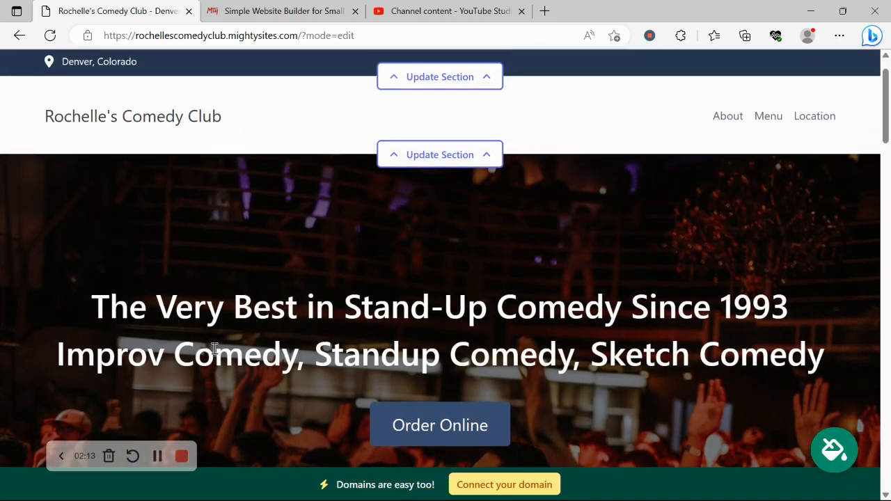
scroll(214, 349, up, 1)
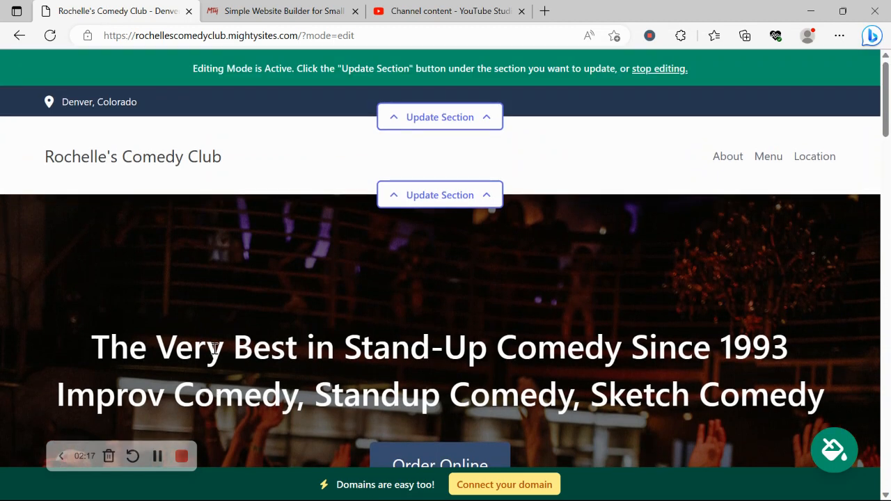
- Add the organization email shown on site, a phone number and a saved street address, then save the location
click(466, 120)
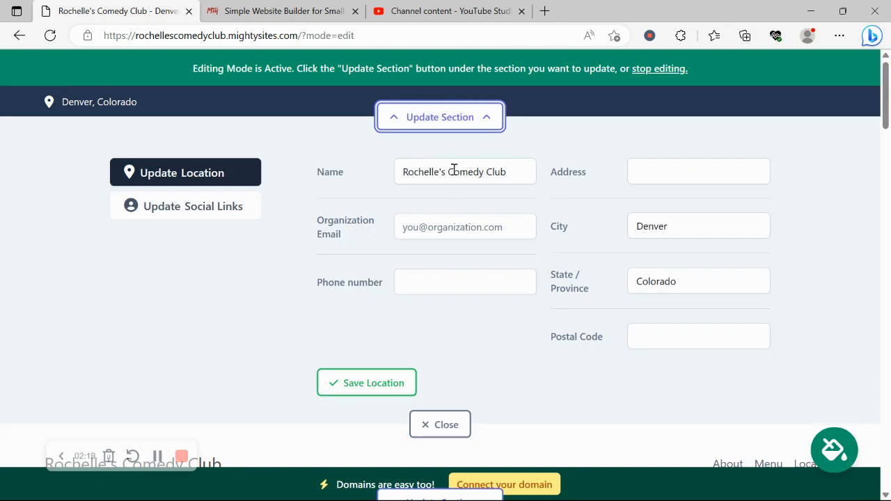
click(459, 228)
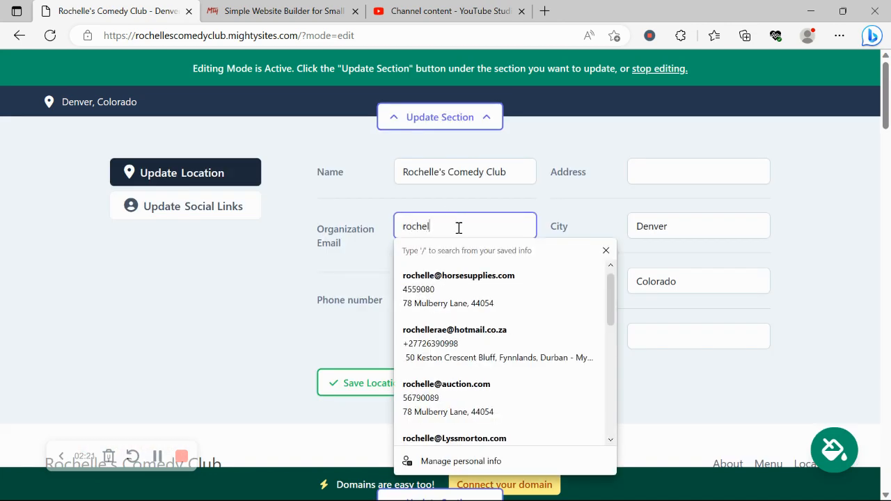
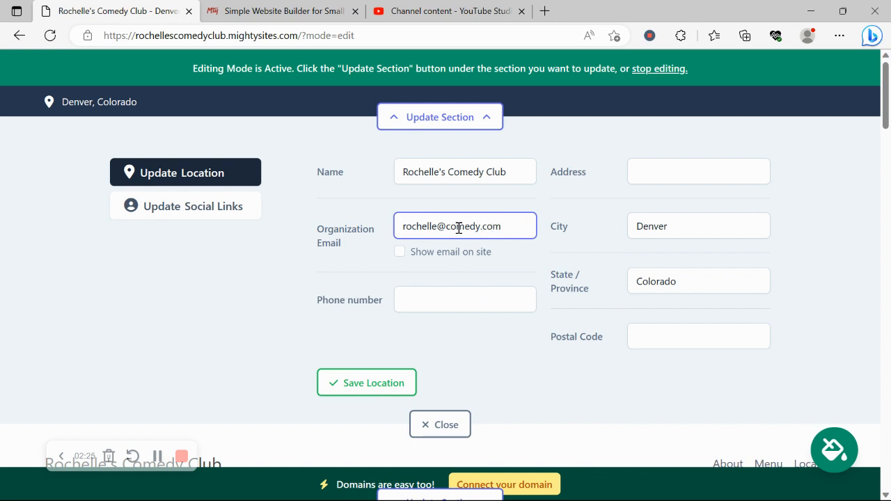
click(401, 254)
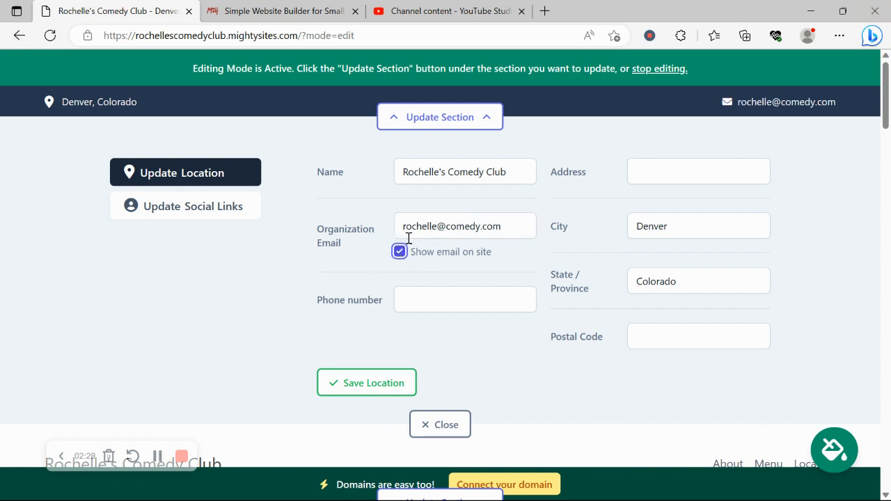
click(451, 298)
text(568-9)
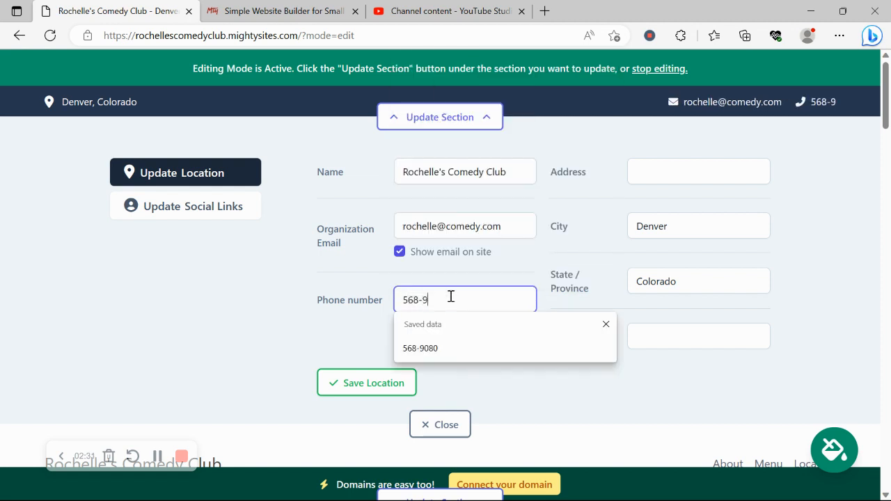
text(8090)
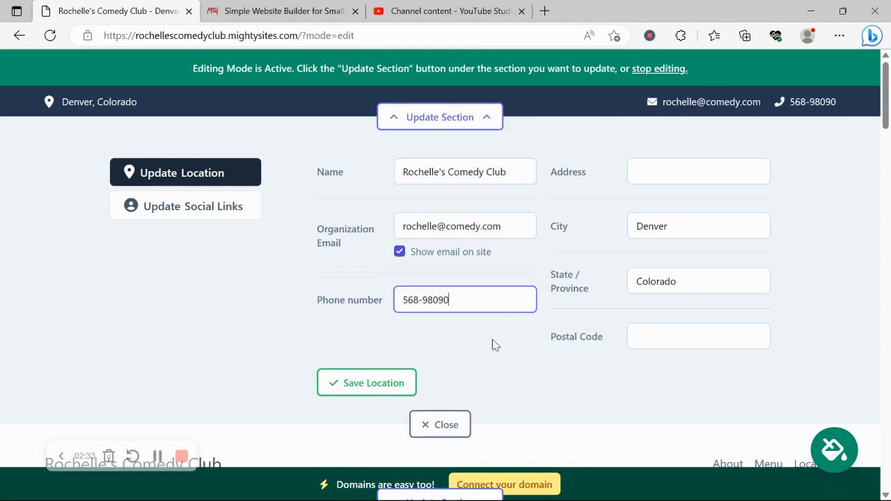
click(685, 171)
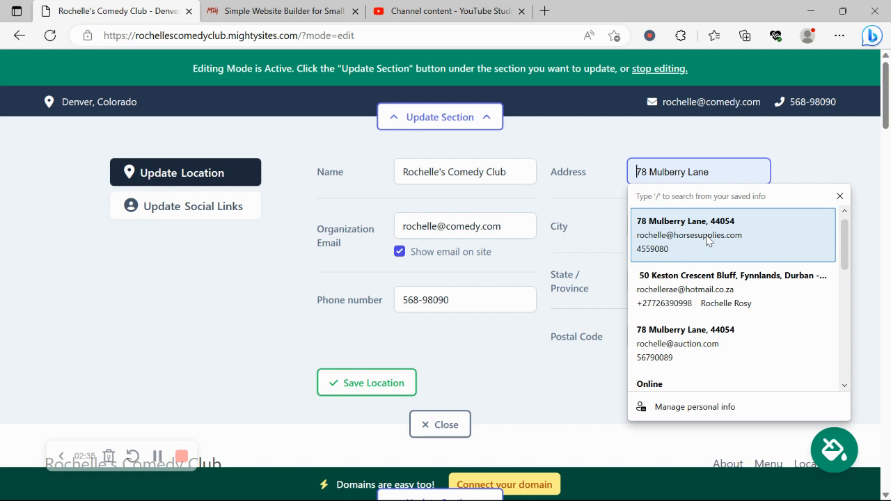
click(707, 240)
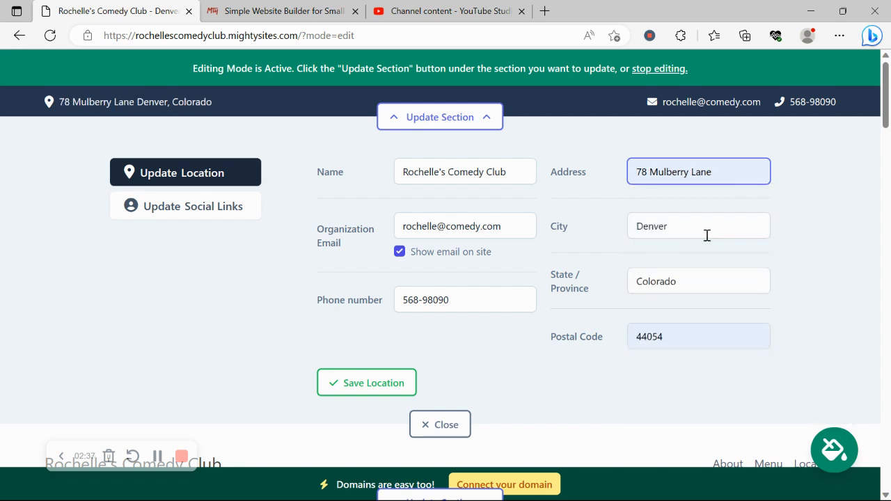
click(355, 384)
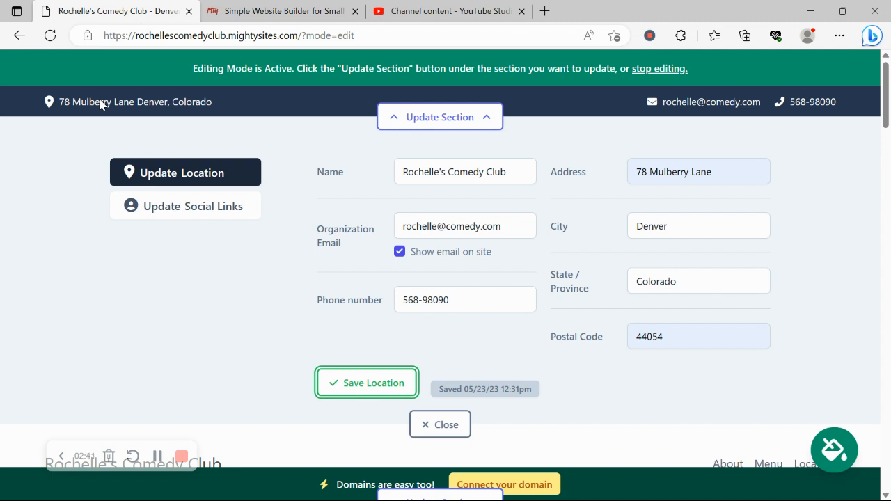
- Set Instagram to 'mightysites' and Twitter to 'mightysitesusa', then save and close the social links
click(231, 214)
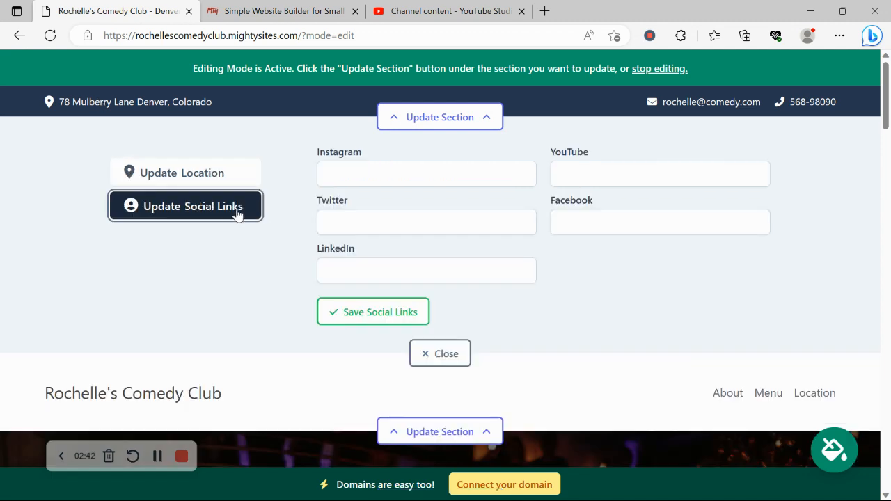
click(447, 181)
text(mightysit)
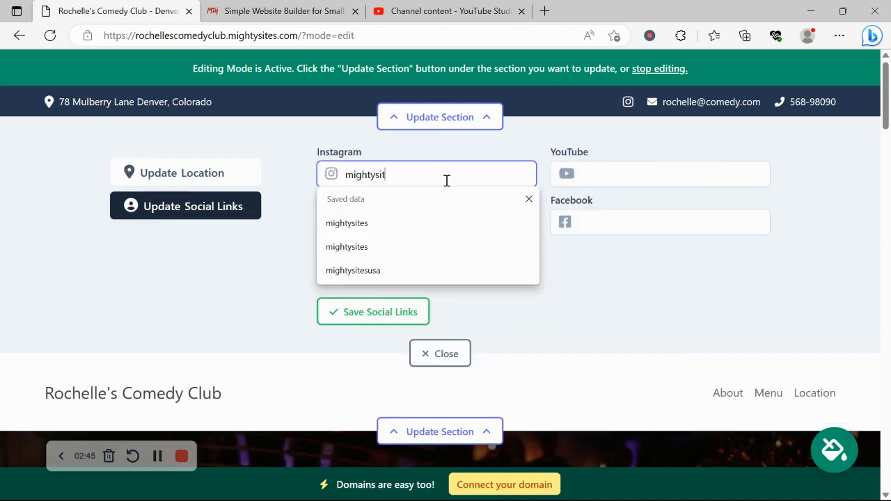
text(es)
key(Return)
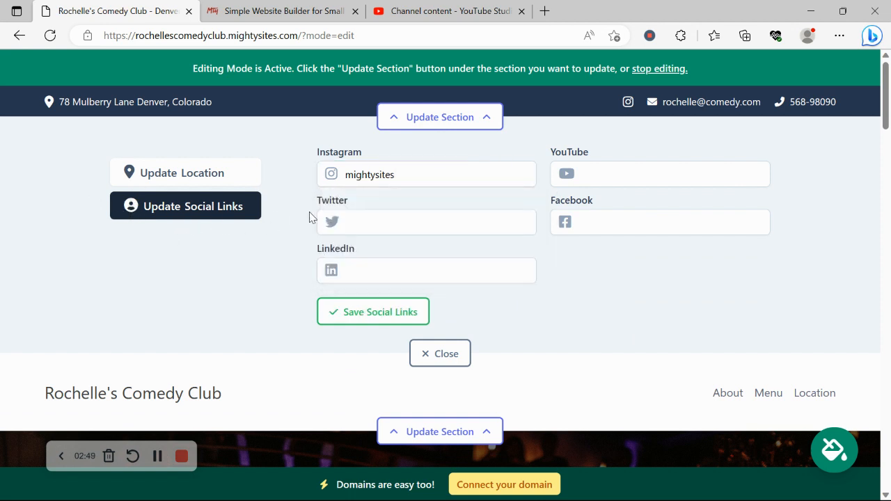
click(392, 211)
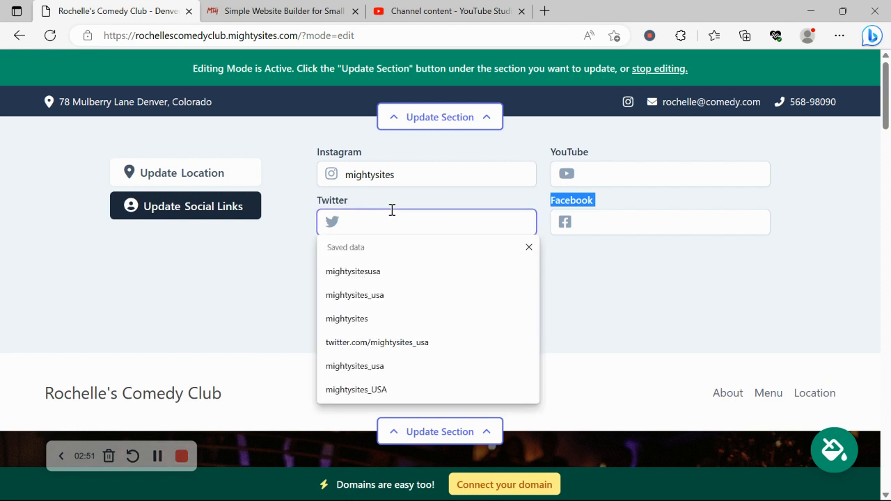
text(mightysitesusa)
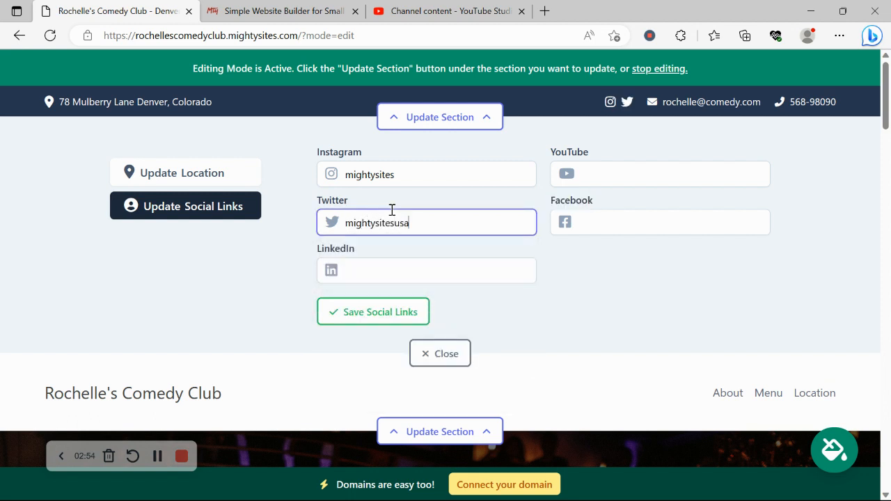
click(406, 312)
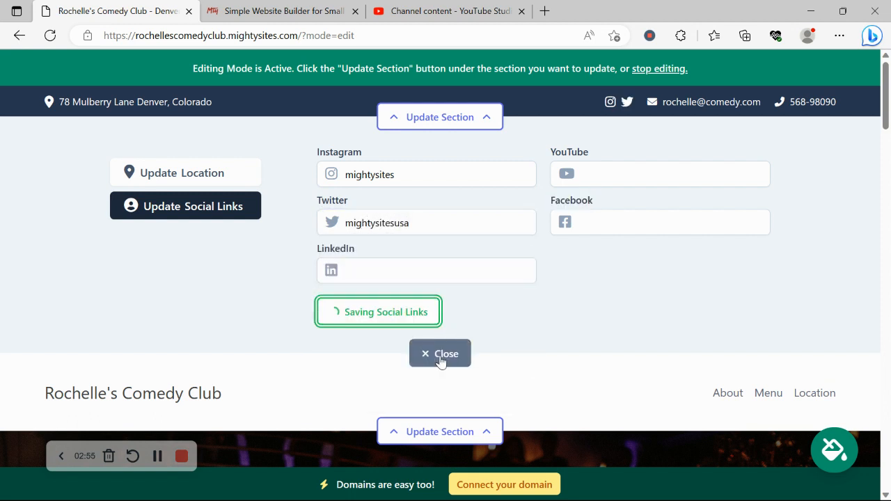
click(441, 355)
- Upload the Mighty Sites image from Pictures as the header logo and save it
click(440, 199)
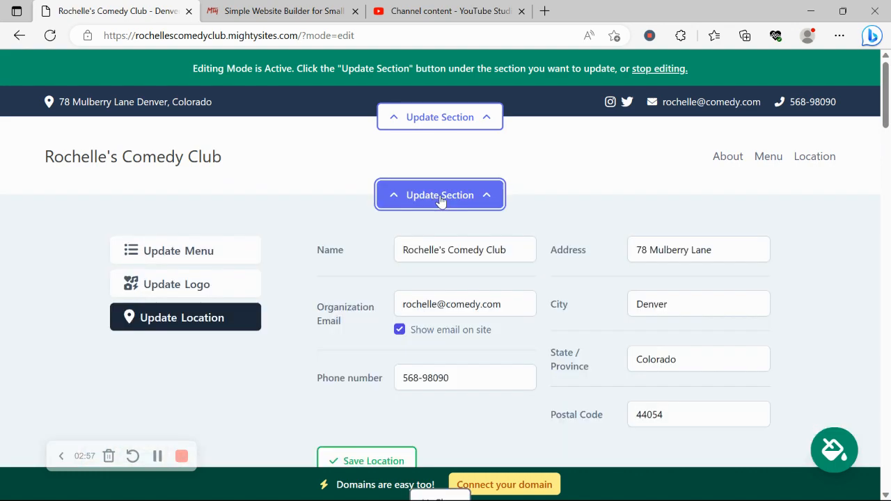
click(217, 295)
click(410, 274)
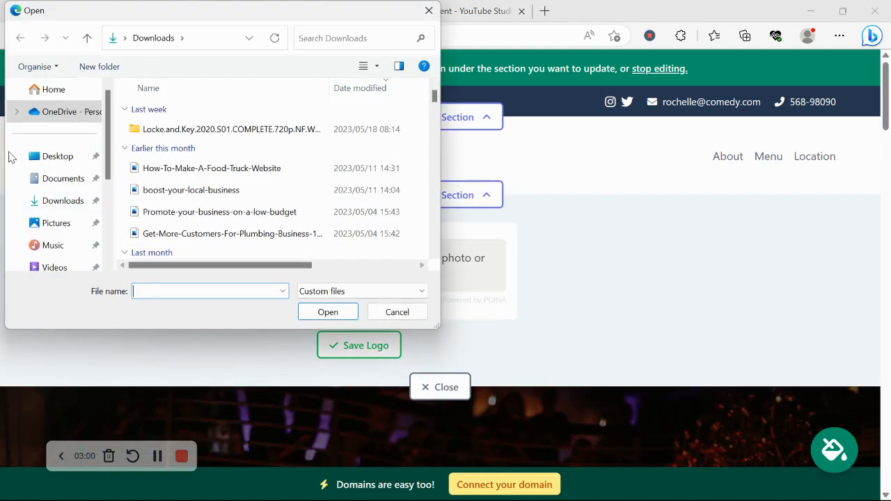
click(70, 225)
double_click(313, 240)
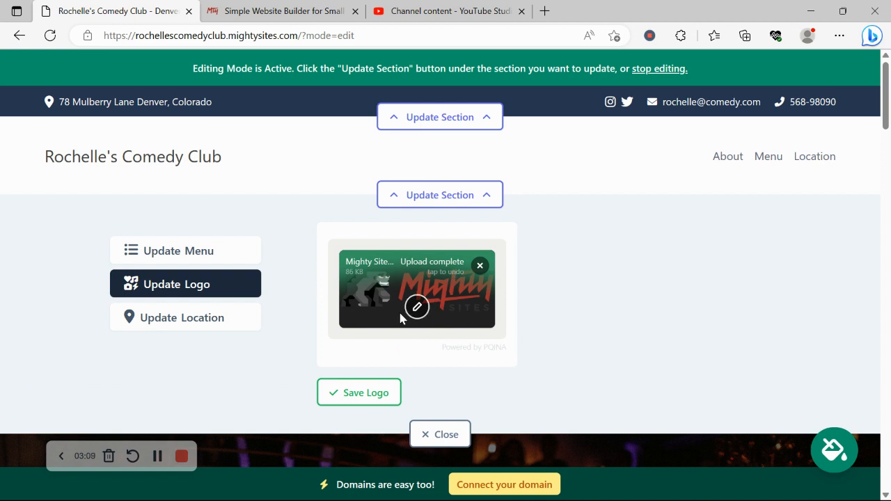
click(361, 408)
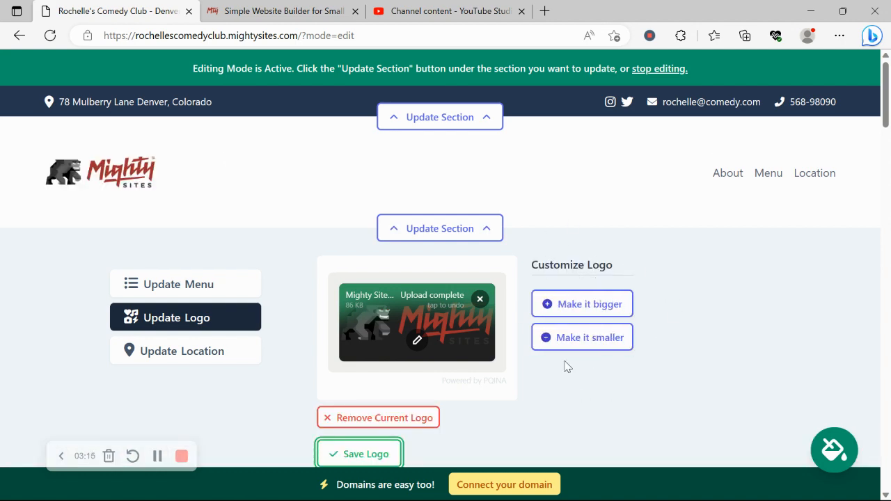
scroll(565, 363, down, 2)
click(436, 349)
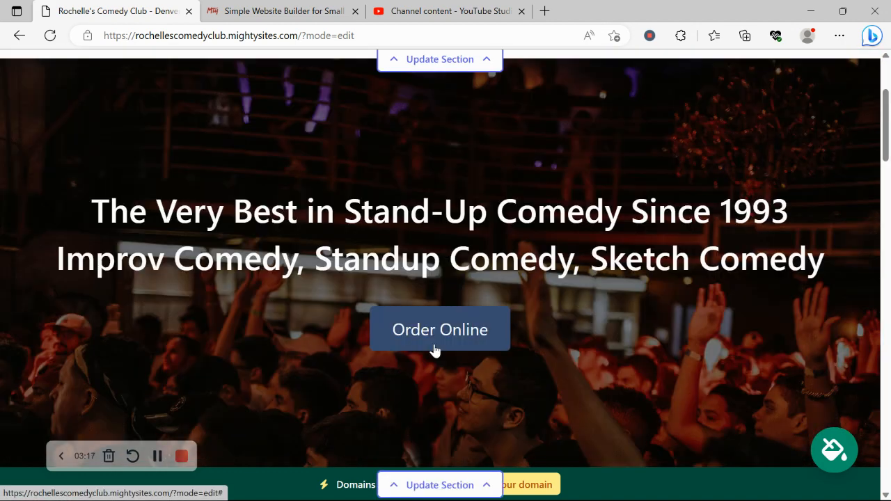
scroll(434, 348, down, 7)
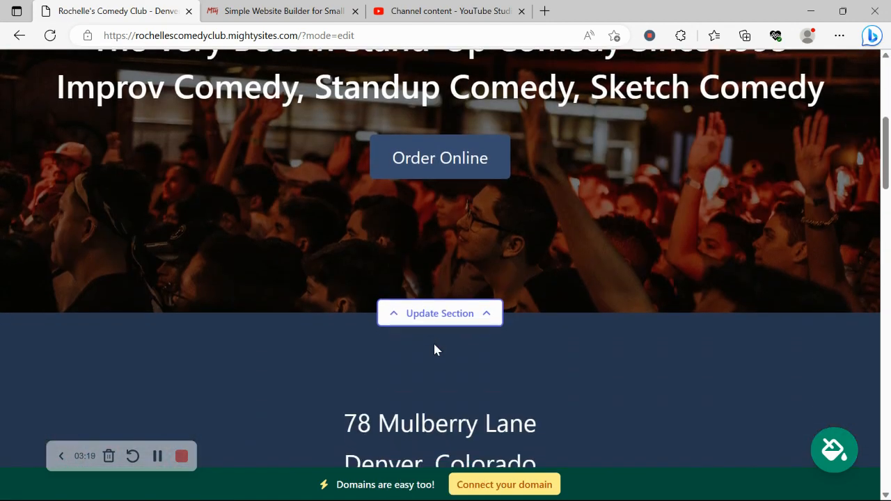
scroll(568, 112, down, 2)
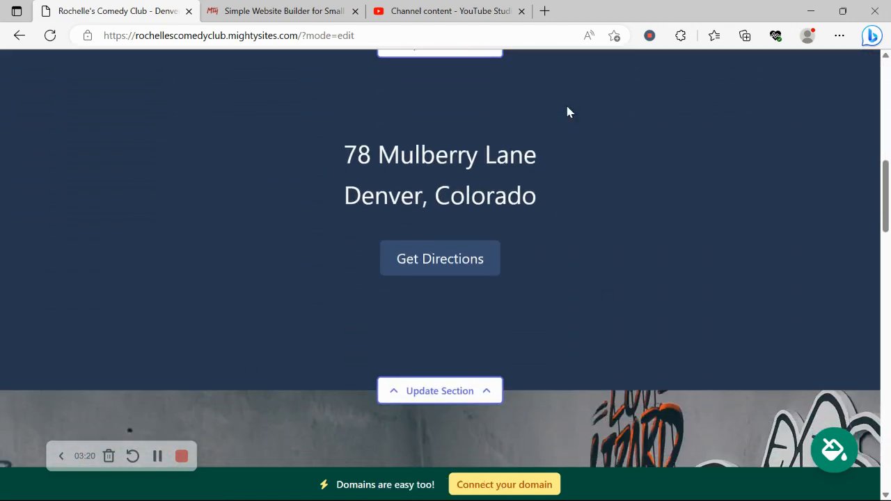
scroll(567, 112, up, 1)
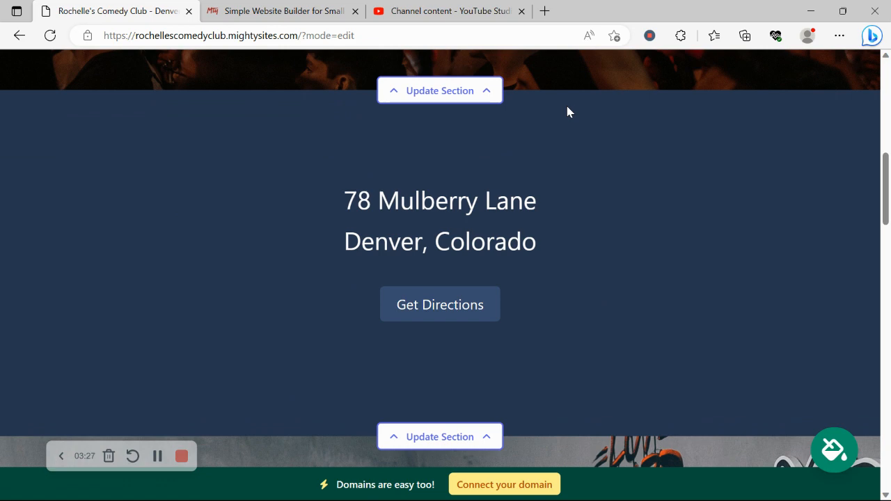
scroll(568, 112, up, 1)
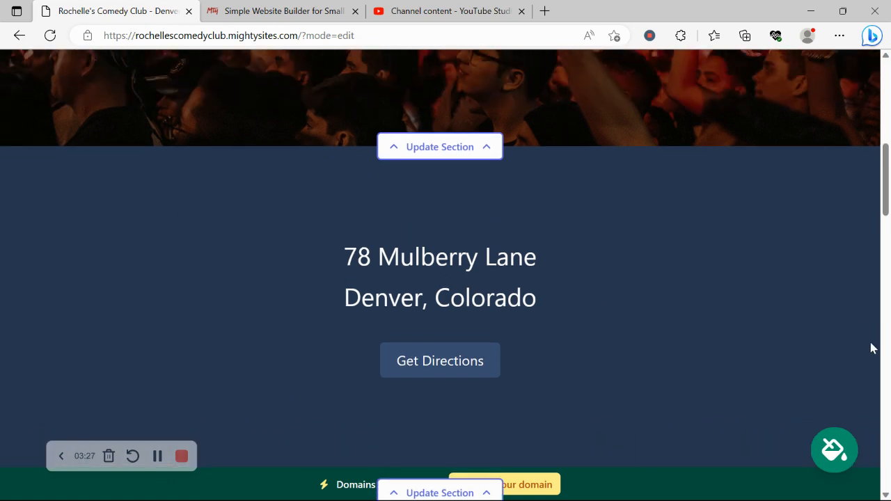
- Preview the red-pink and magenta themes, then keep the purple colour theme
click(840, 461)
click(353, 393)
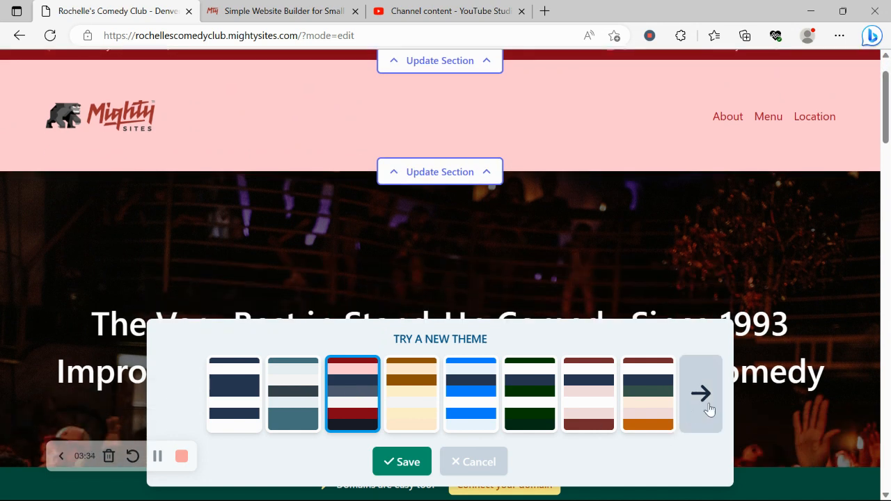
click(704, 396)
click(703, 396)
click(704, 395)
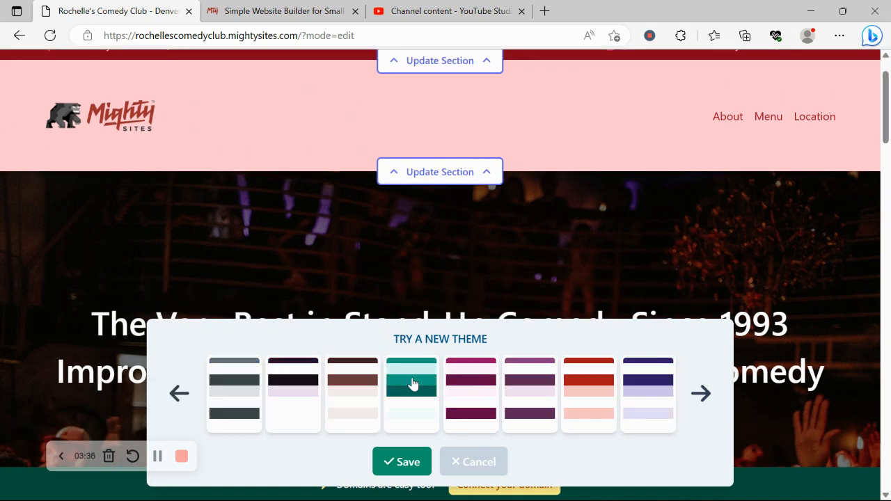
click(470, 388)
click(518, 394)
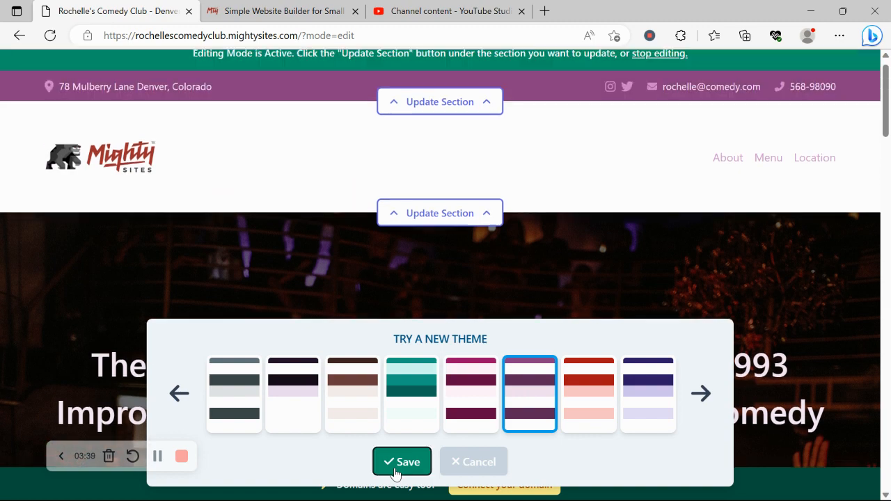
click(402, 462)
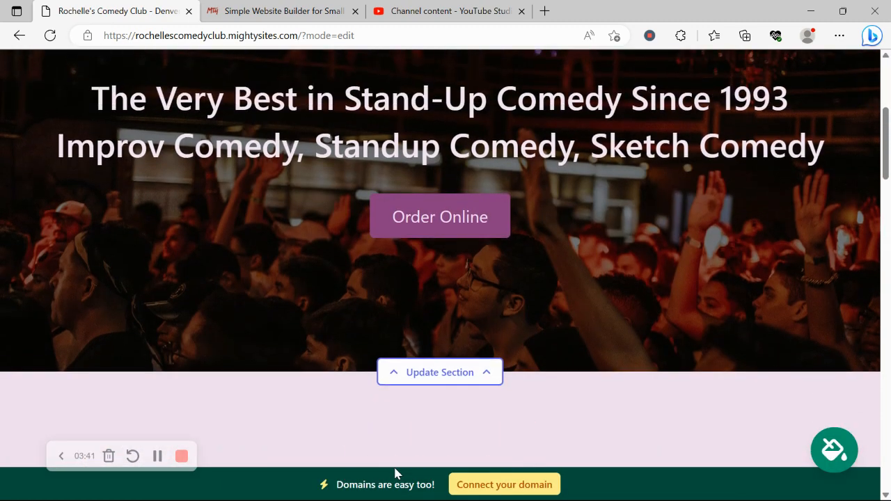
- Open the hero's Update Image options and load photo library results for 'Comedy Club'
click(474, 150)
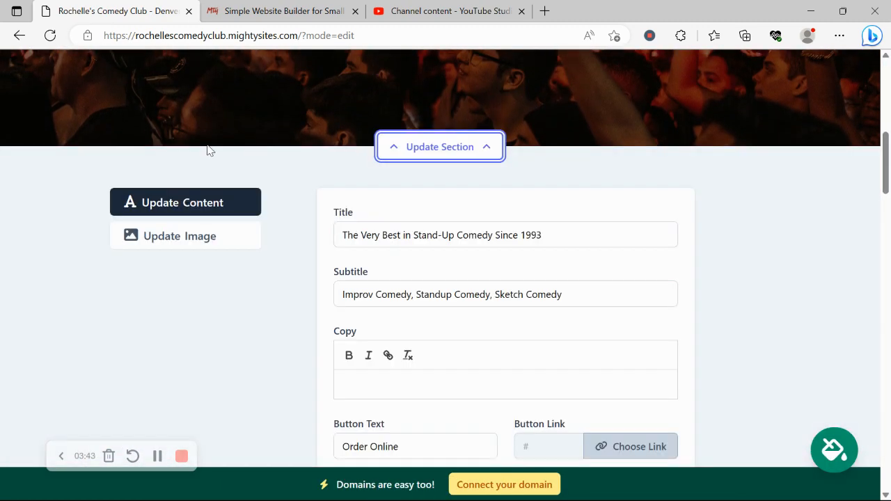
click(237, 235)
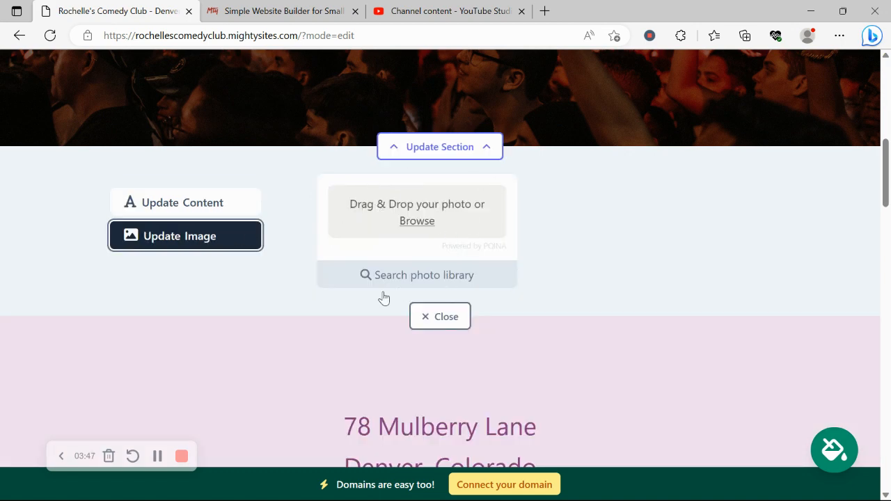
click(407, 279)
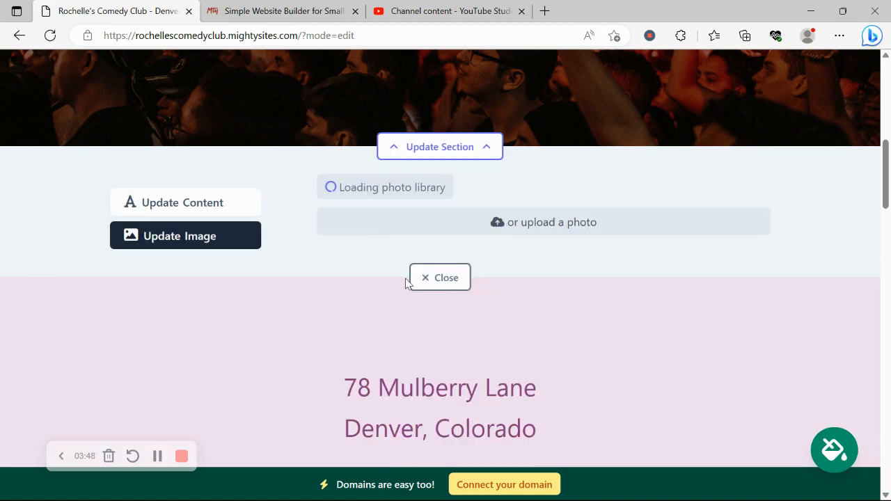
scroll(241, 400, down, 1)
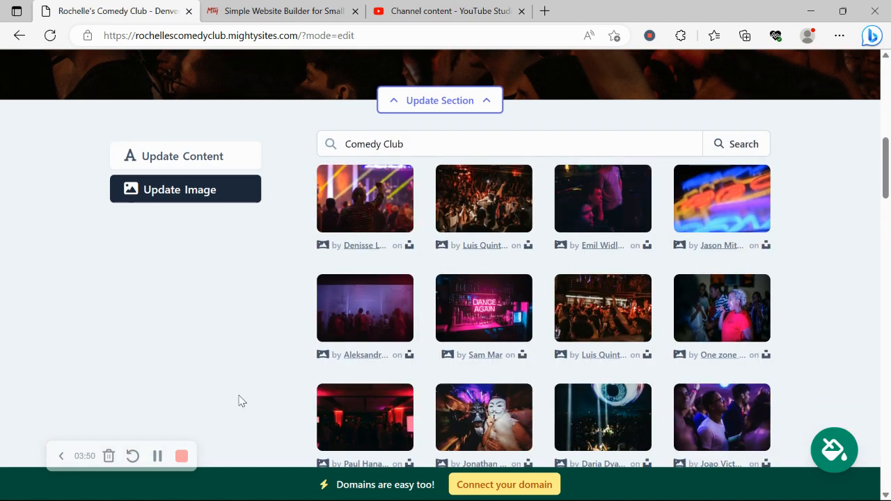
scroll(241, 399, down, 1)
scroll(241, 399, up, 3)
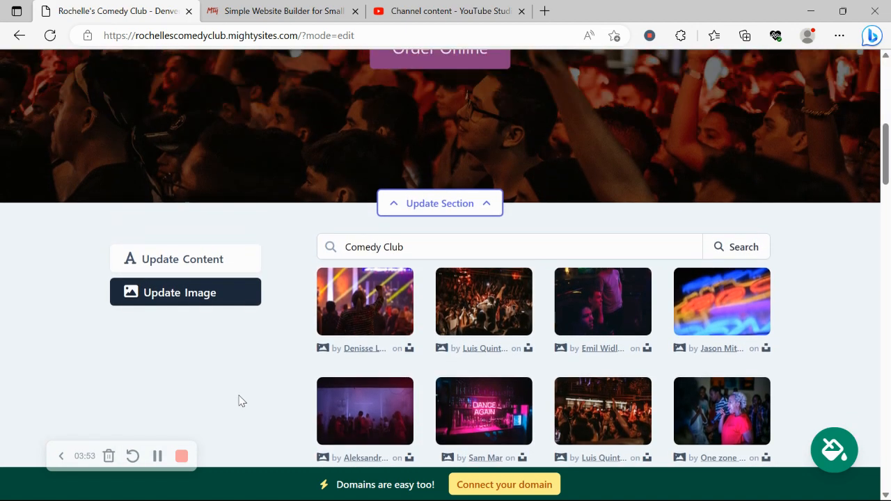
drag(344, 248, 438, 255)
click(242, 374)
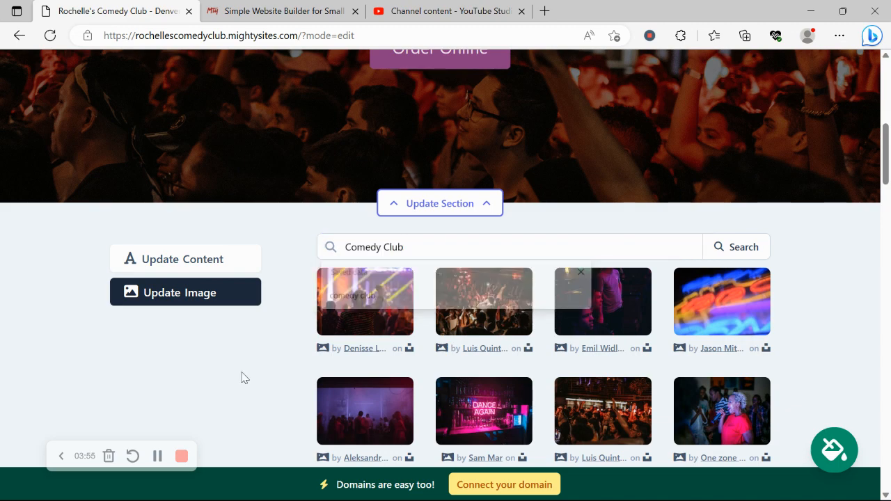
- Change the hero button label from 'Order Online' to 'Contact Us'
click(224, 259)
scroll(224, 265, down, 3)
scroll(224, 266, up, 2)
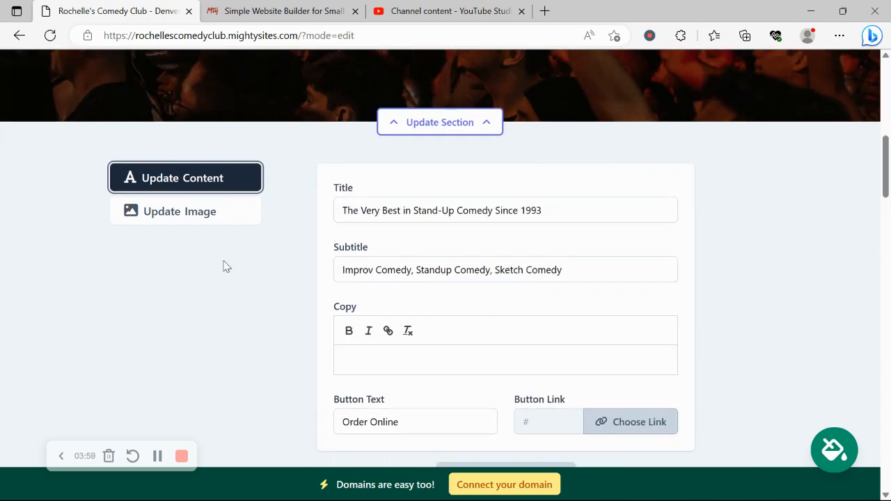
scroll(225, 266, up, 4)
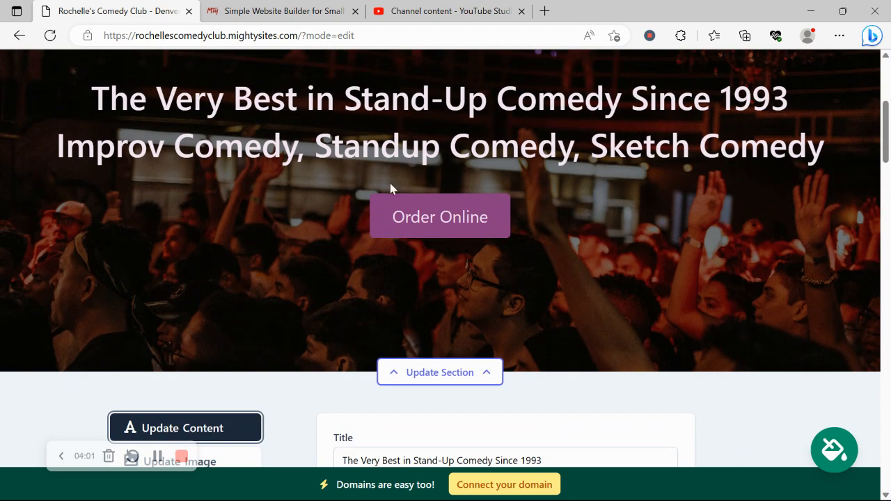
scroll(390, 189, down, 5)
double_click(431, 232)
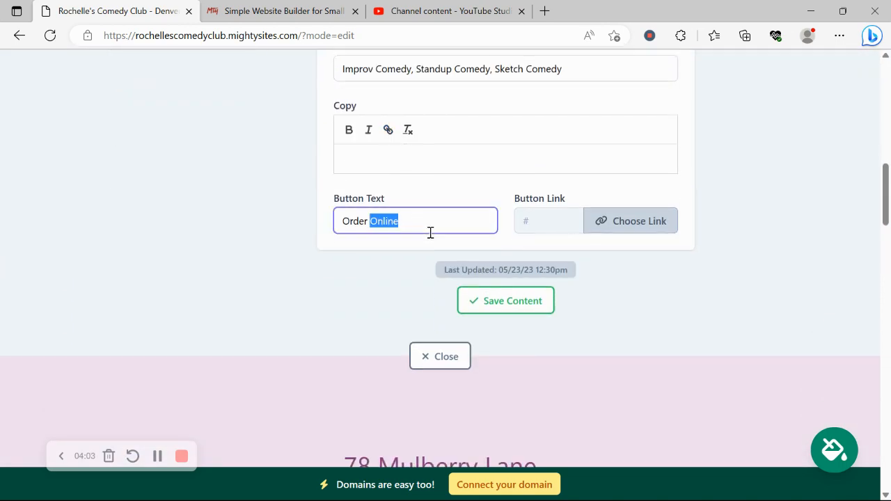
triple_click(430, 233)
key(Caps_Lock)
text(C)
key(Caps_Lock)
text(onbt)
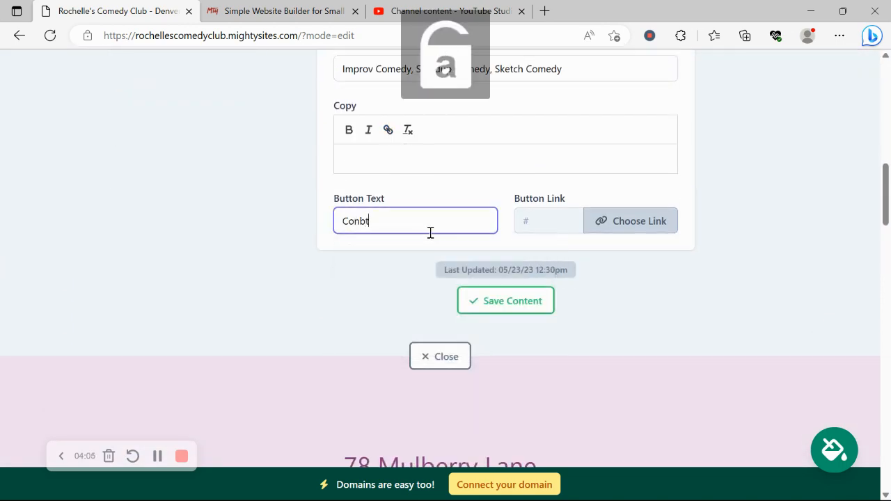
key(BackSpace)
key(BackSpace)
text(tact)
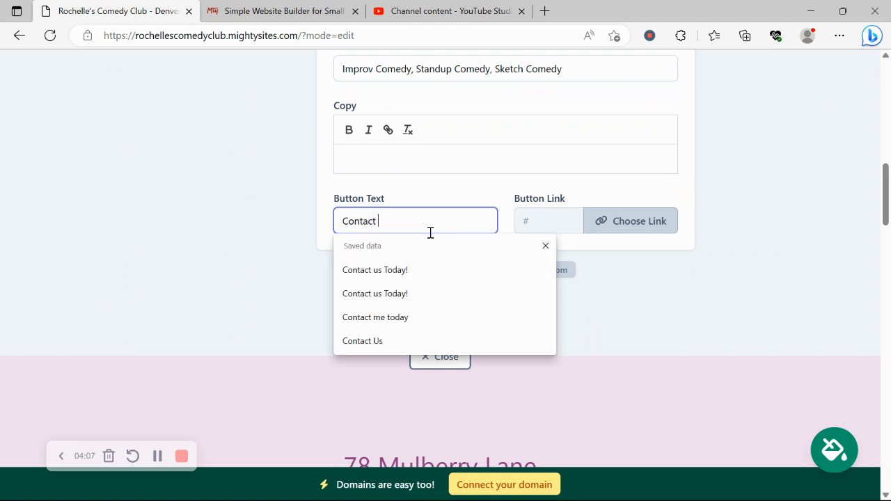
text(act)
key(Caps_Lock)
key(Caps_Lock)
text(od)
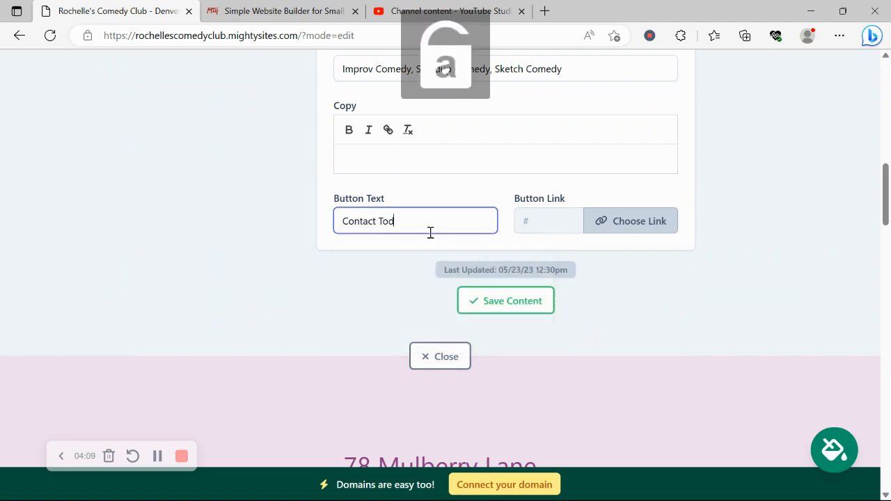
text(a)
key(BackSpace)
key(BackSpace)
key(Caps_Lock)
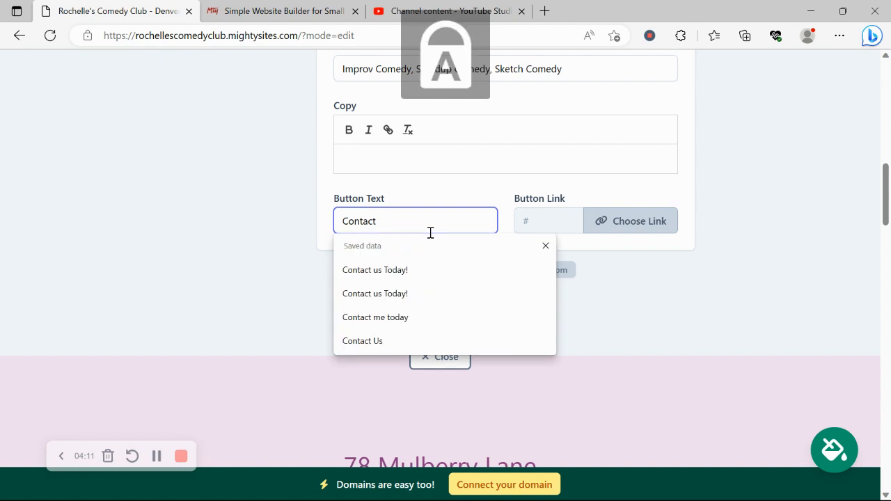
text(U)
key(Caps_Lock)
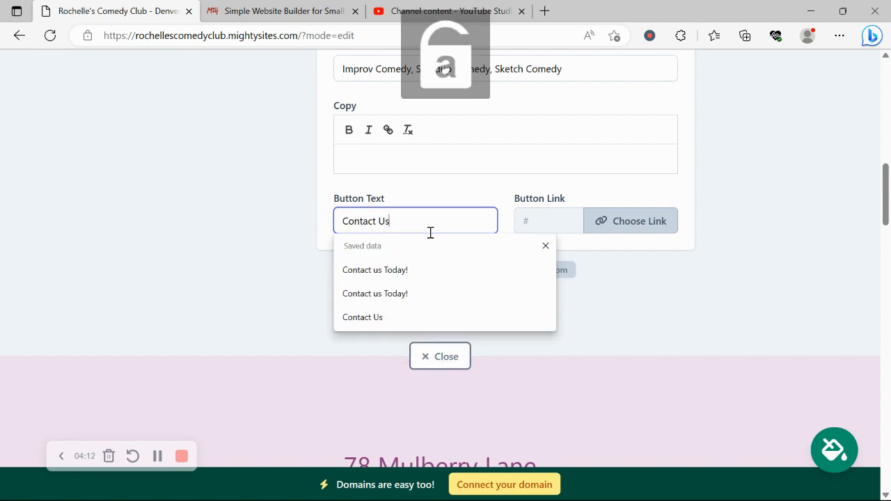
- Review the button's My Website, Actions and PDF File link options, then close without linking
click(606, 230)
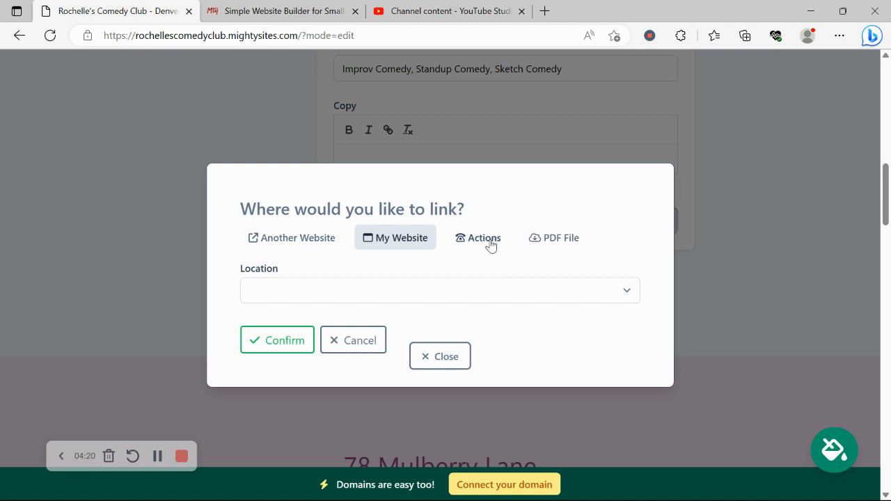
click(491, 246)
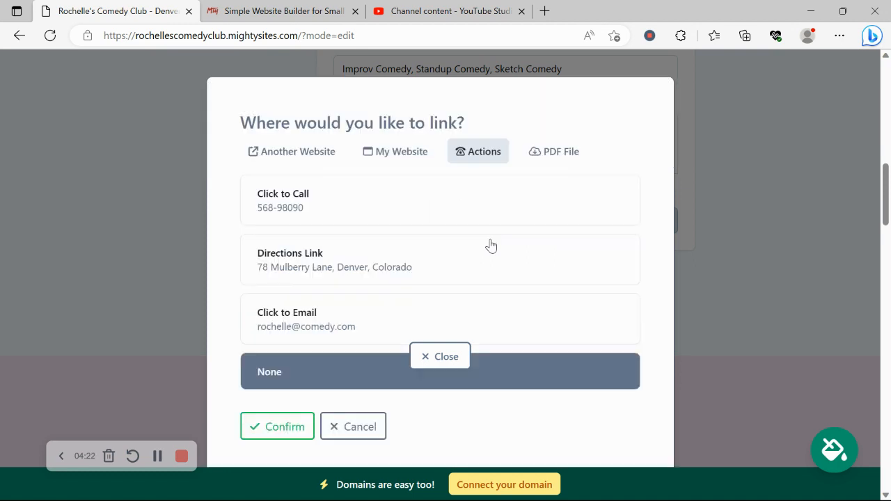
click(566, 155)
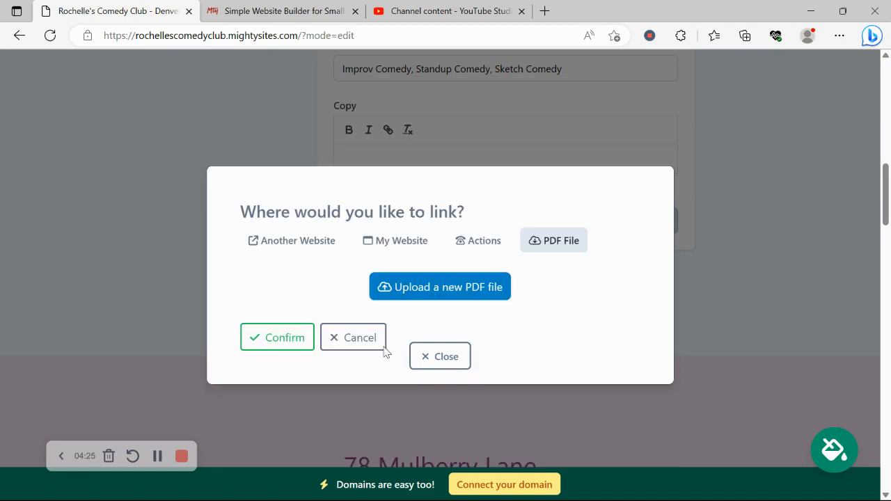
click(453, 352)
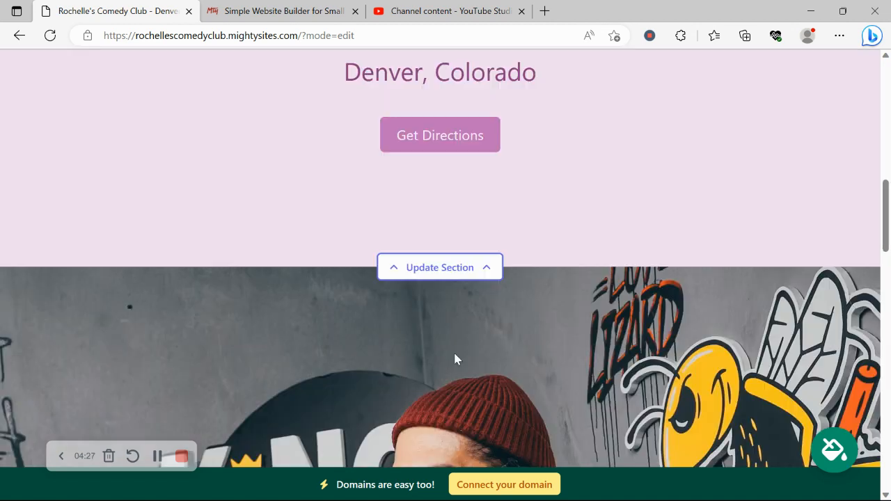
- Open the address section's Update Section settings and show the club's opening hours for each day
scroll(274, 200, up, 3)
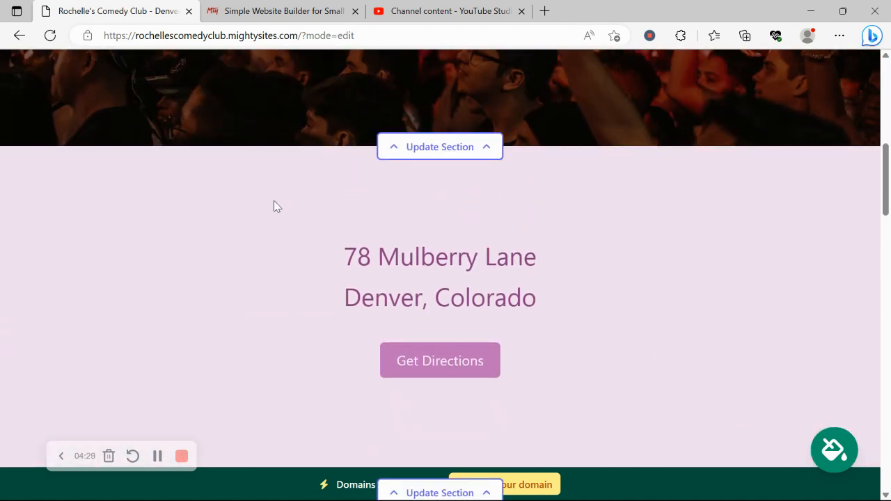
scroll(273, 200, up, 4)
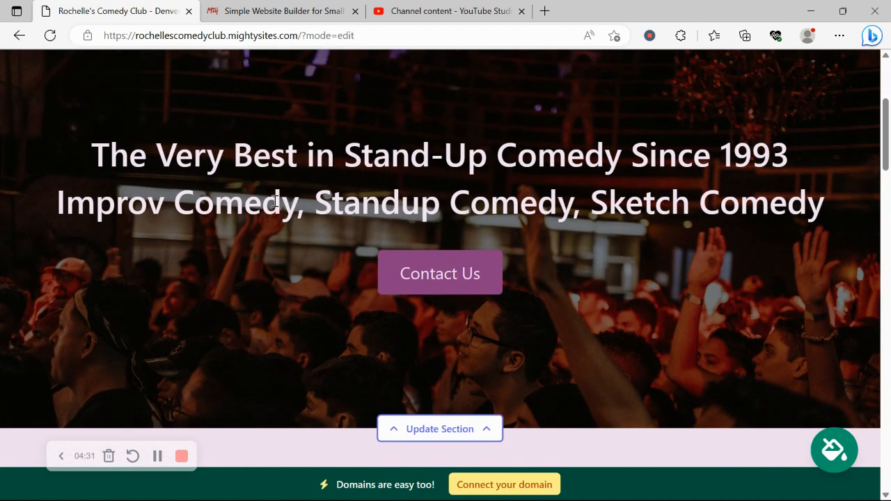
scroll(274, 201, down, 6)
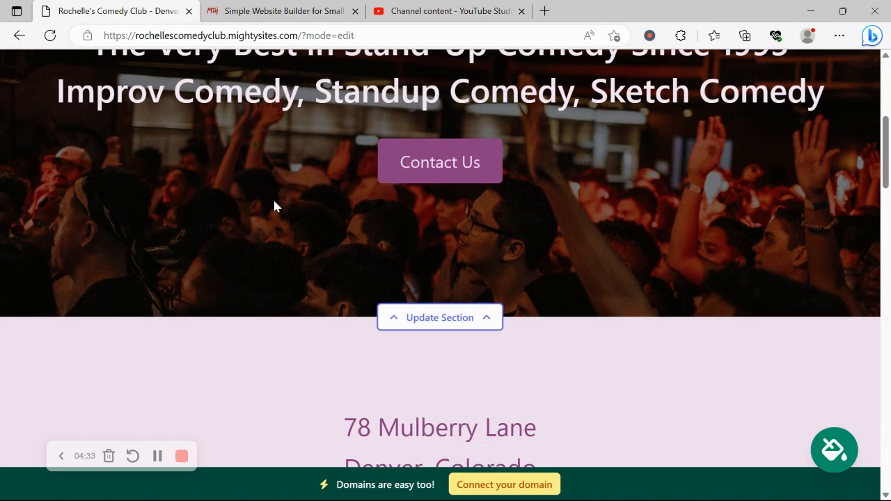
scroll(274, 201, up, 1)
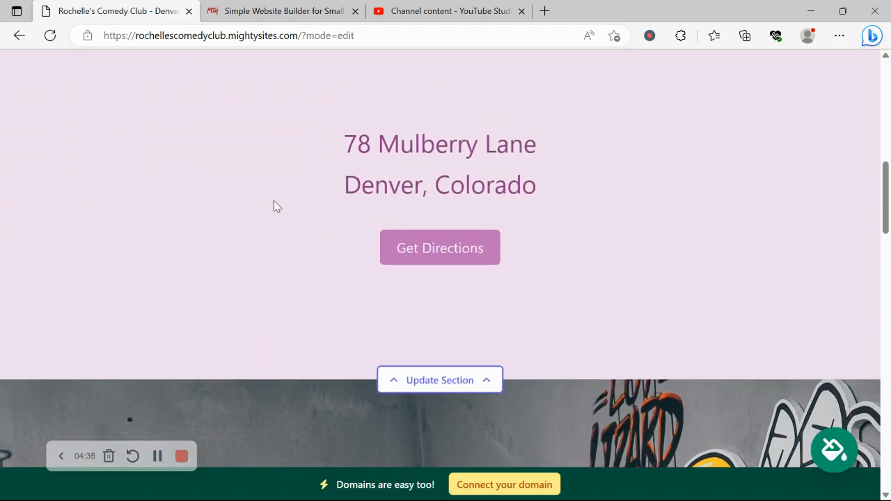
click(457, 381)
scroll(248, 175, down, 3)
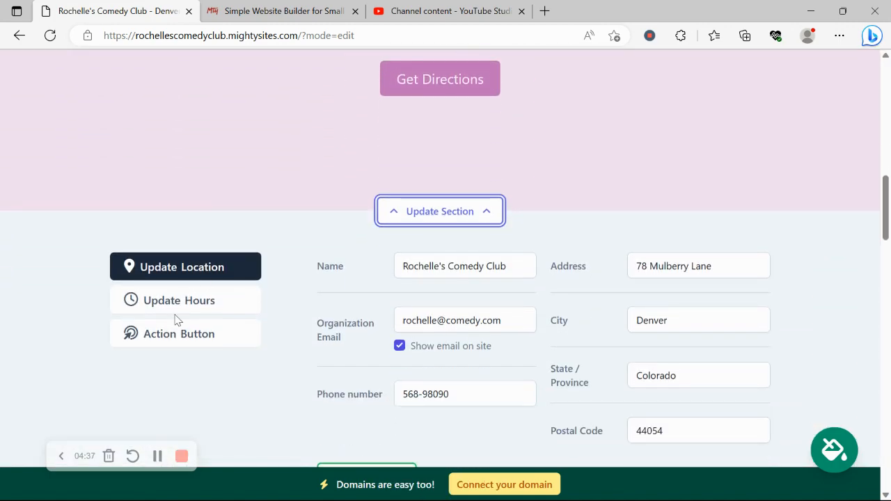
click(231, 298)
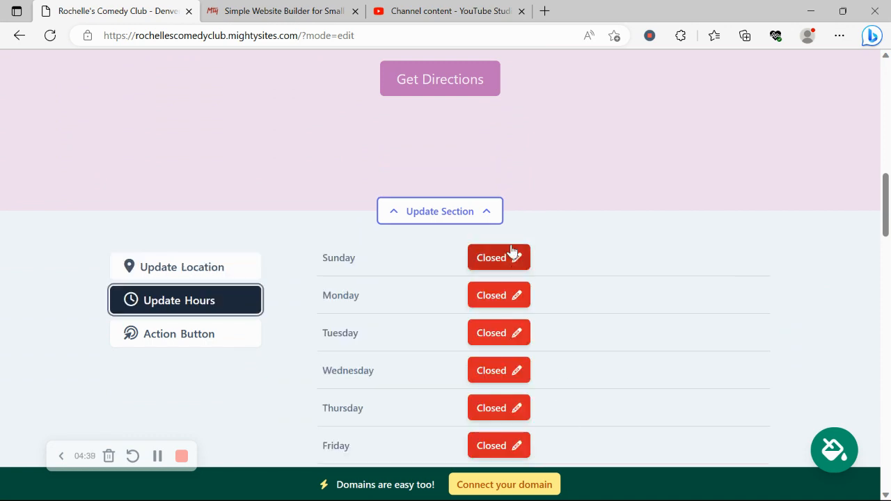
scroll(507, 239, up, 3)
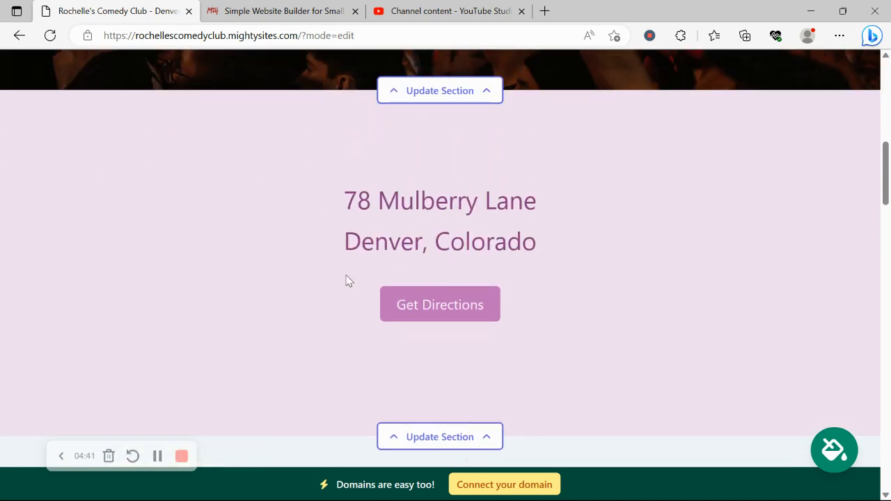
scroll(402, 85, down, 7)
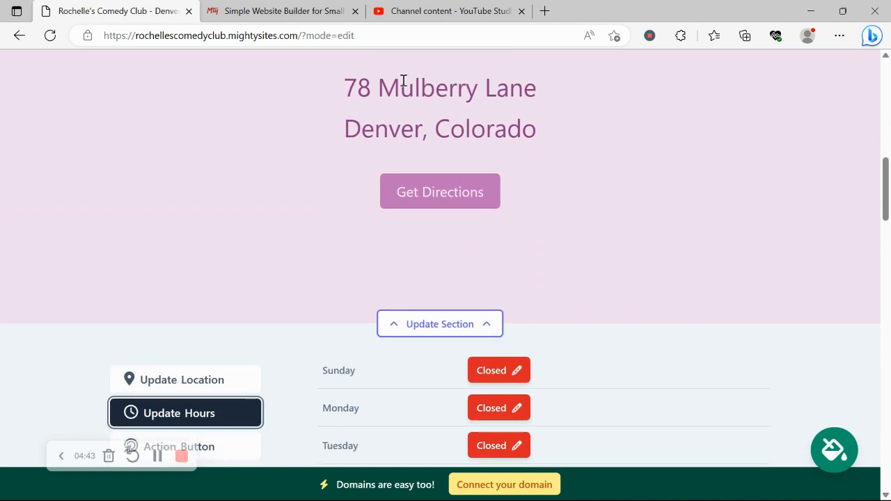
scroll(403, 84, down, 10)
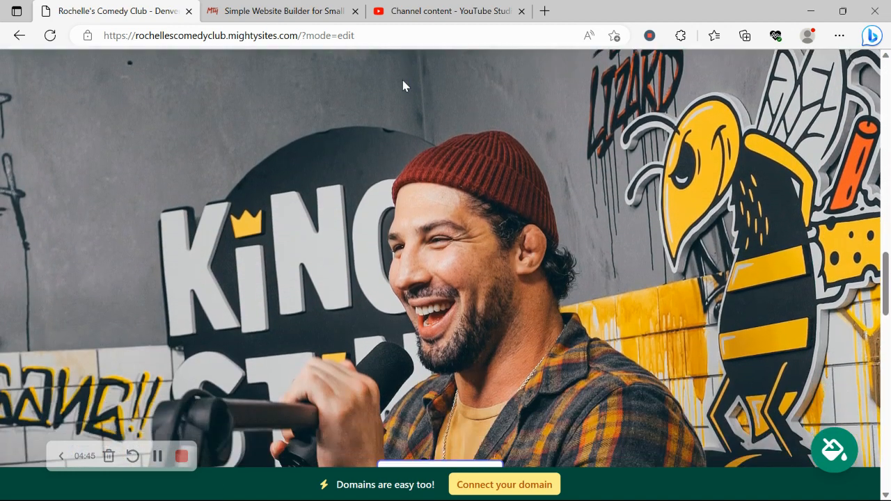
scroll(403, 85, down, 9)
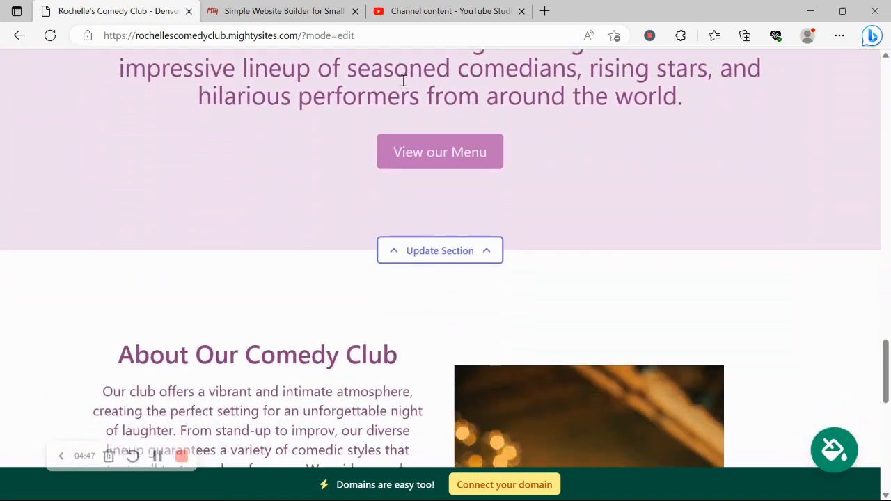
scroll(404, 85, down, 4)
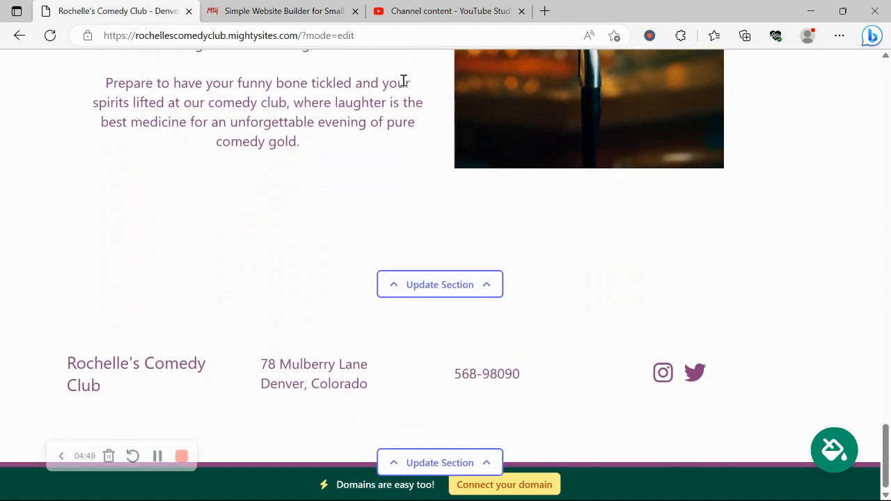
- View the Connect your domain page, return to the dashboard, and open rochellescomedyclub.mightysites.com live
click(548, 493)
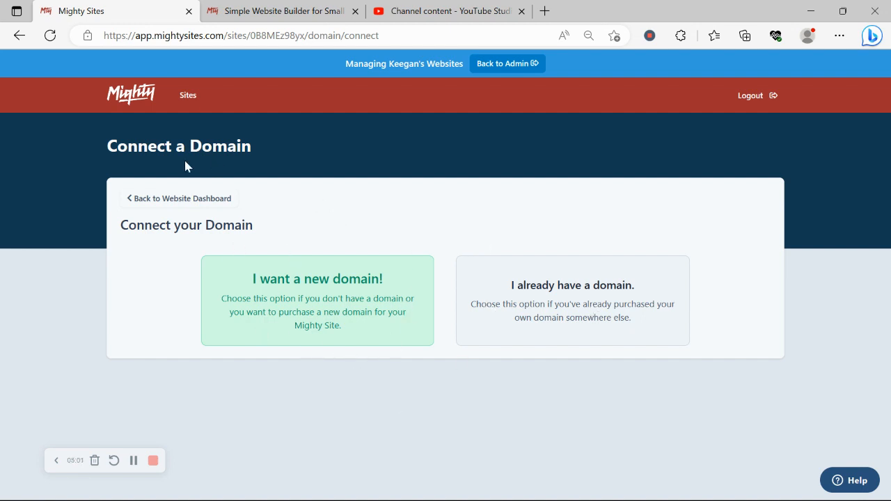
click(191, 199)
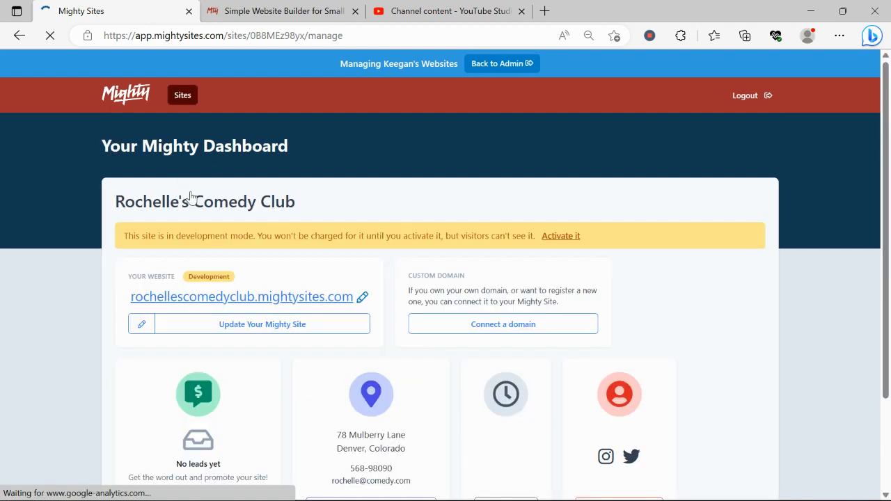
click(260, 298)
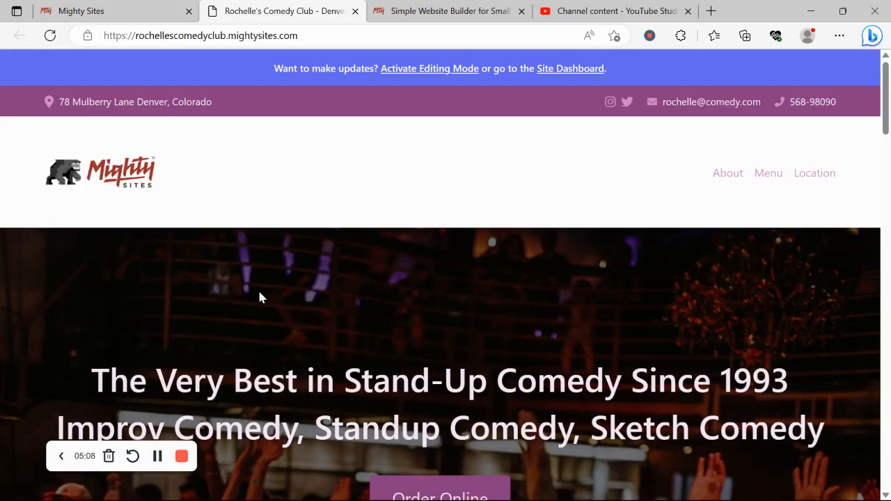
scroll(260, 298, down, 3)
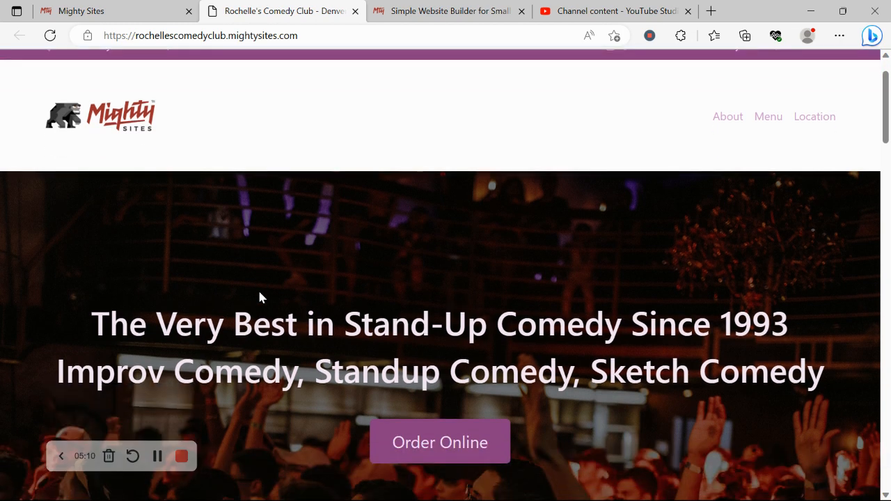
scroll(259, 298, down, 1)
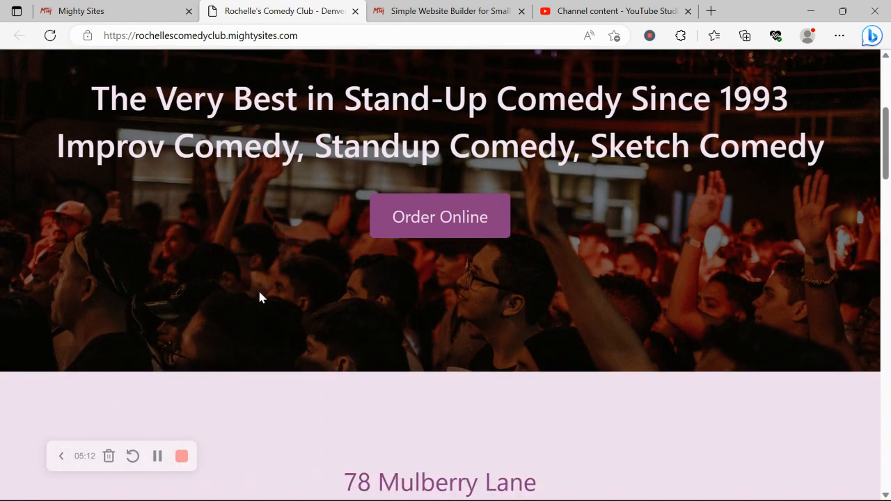
scroll(259, 298, down, 5)
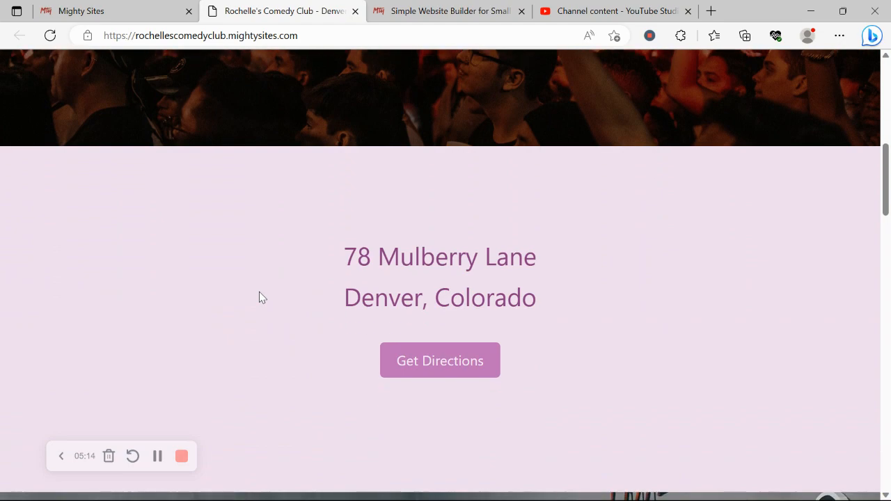
scroll(259, 292, down, 5)
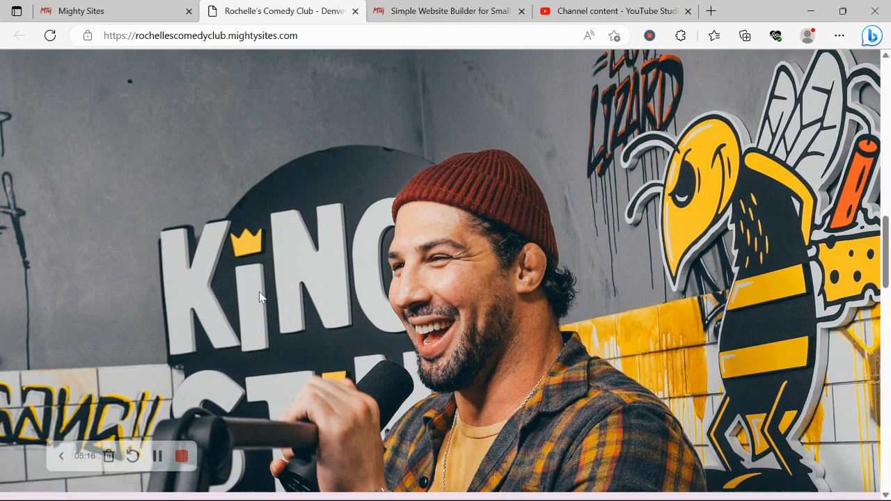
scroll(259, 292, down, 5)
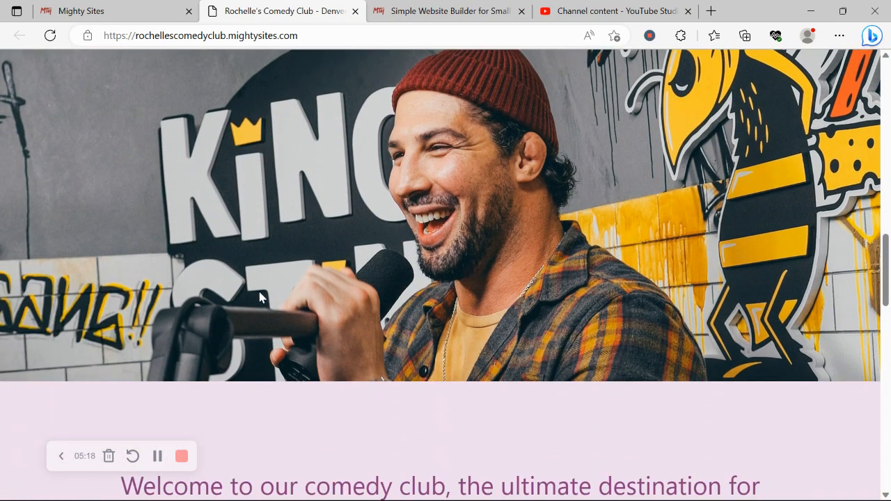
scroll(259, 293, down, 5)
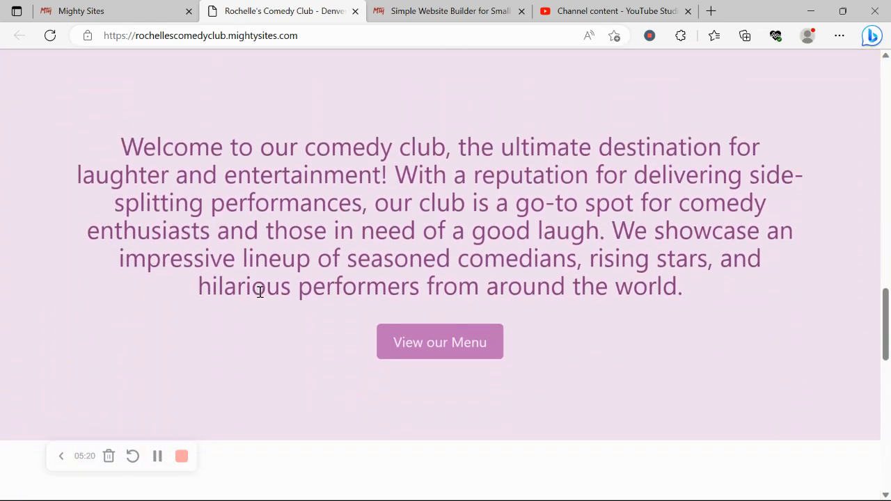
scroll(259, 296, down, 3)
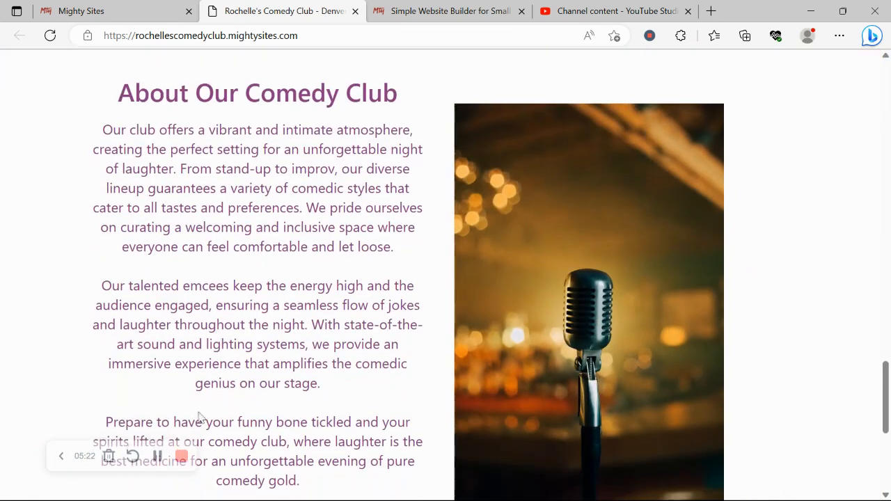